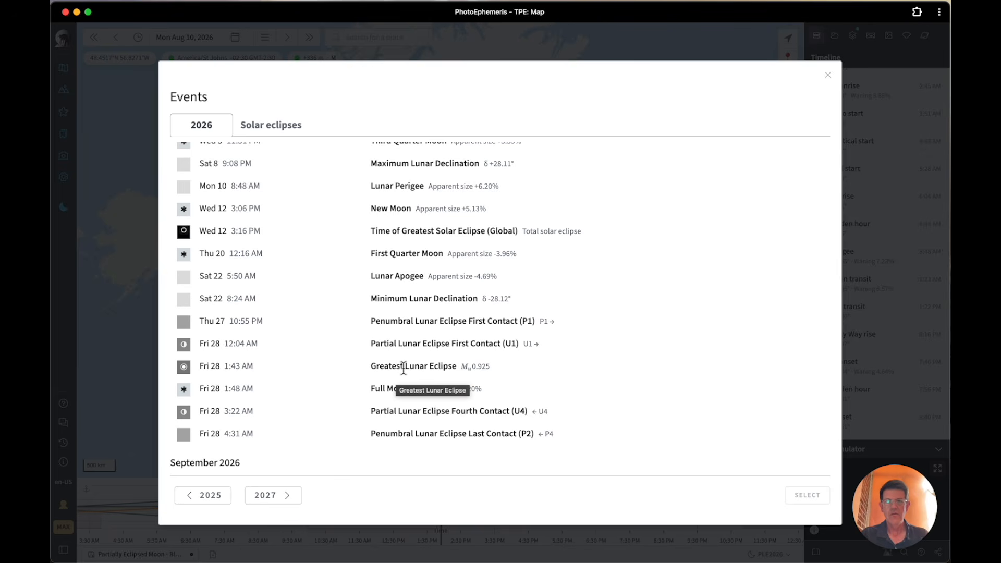
Step: Select the Greatest Lunar Eclipse event of Fri Aug 28, 1:43 AM, from the 2026 events list
left_click(403, 368)
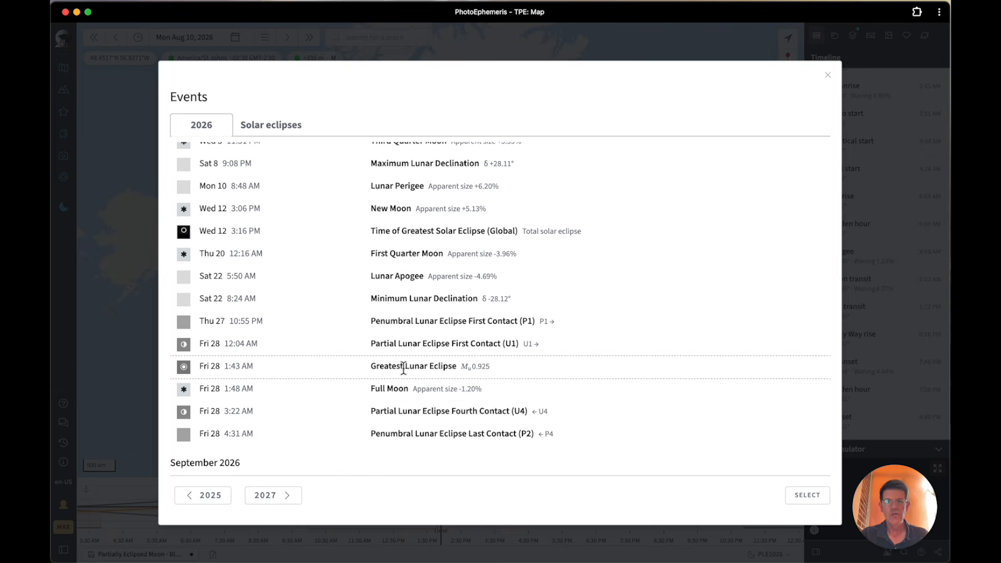
left_click(800, 495)
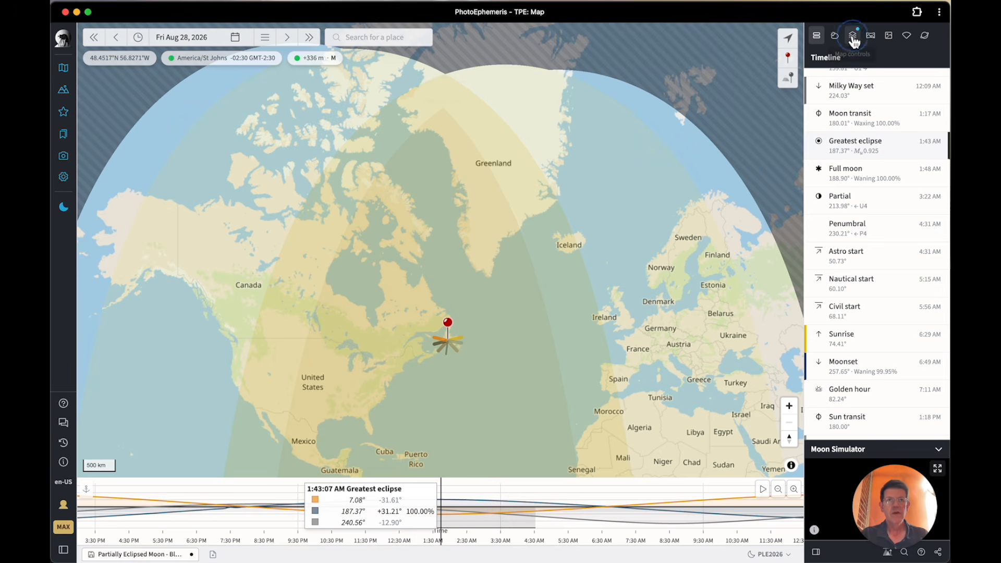
Step: Turn the lunar eclipse map layer off and back on to compare the map with and without it
left_click(852, 38)
scroll(858, 268, "down", 2)
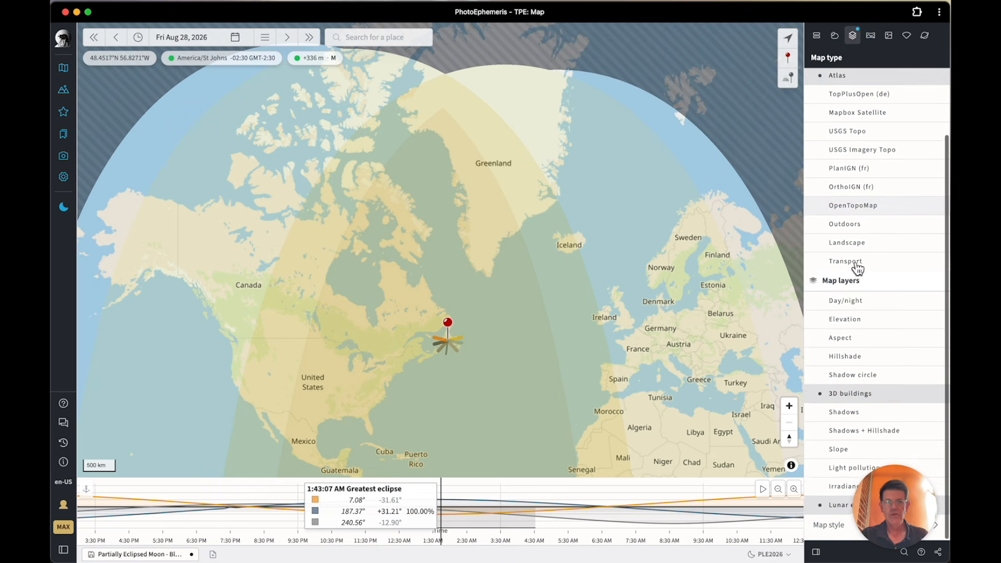
left_click(833, 512)
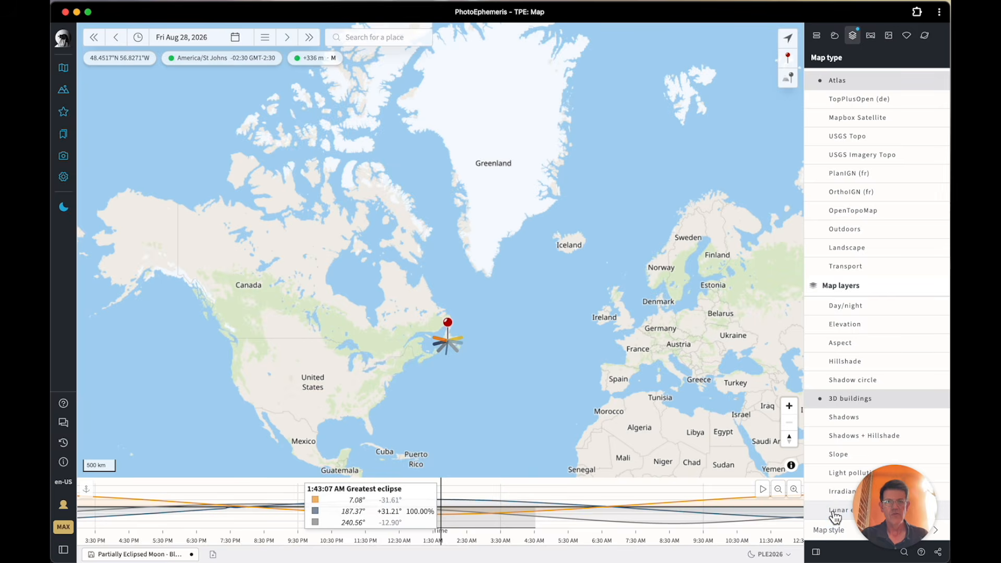
left_click(834, 513)
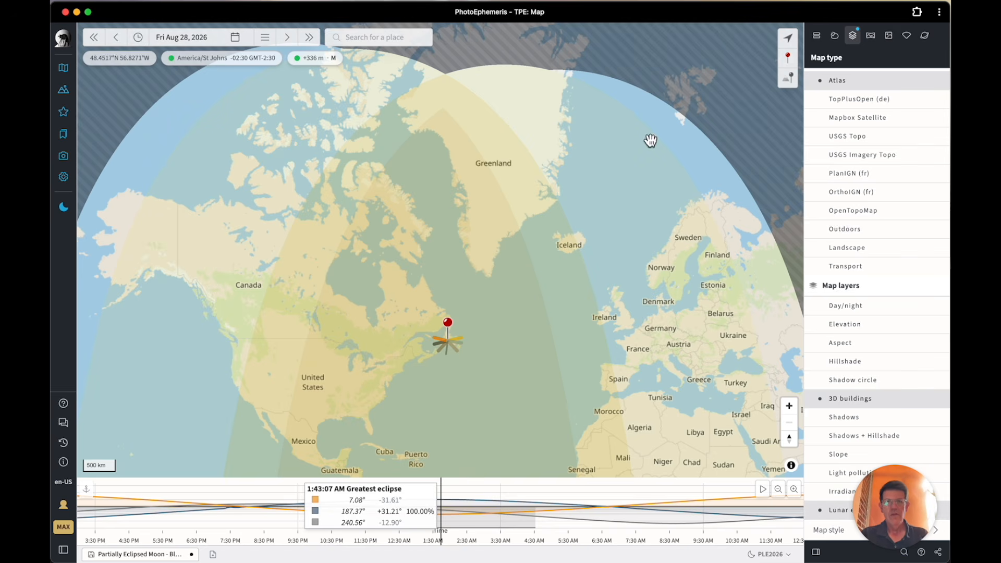
Step: Examine the lunar eclipse visibility zones on the map across Europe, Asia, the Pacific, North America and the Atlantic
left_click_drag(670, 86, 566, 90)
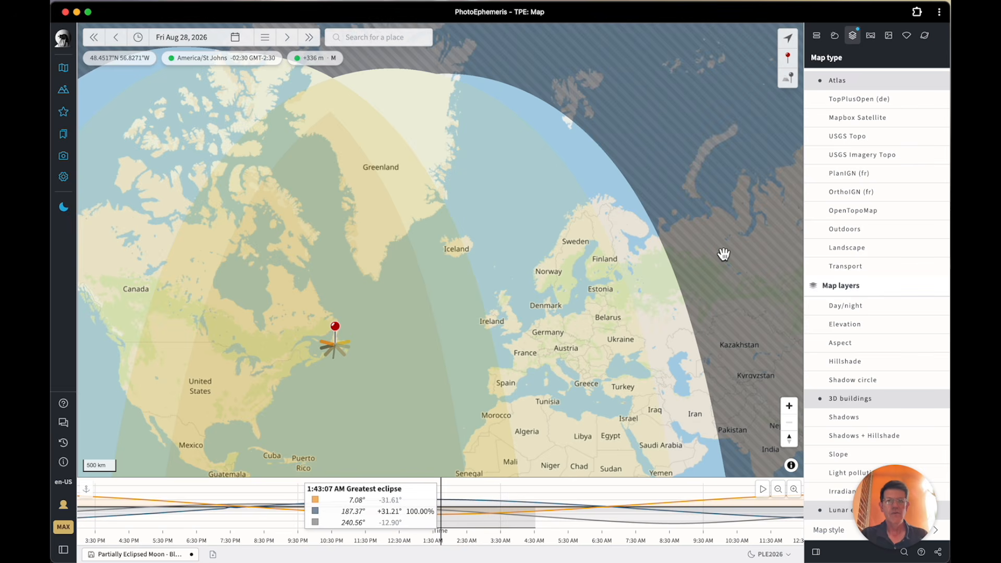
left_click_drag(706, 311, 730, 261)
left_click_drag(566, 303, 740, 278)
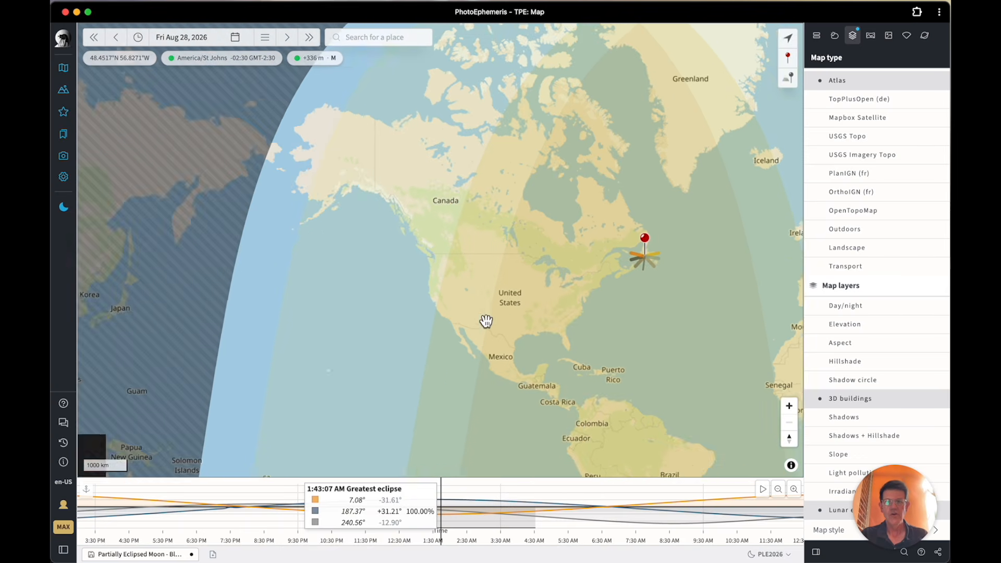
left_click_drag(486, 321, 585, 255)
left_click_drag(424, 308, 399, 377)
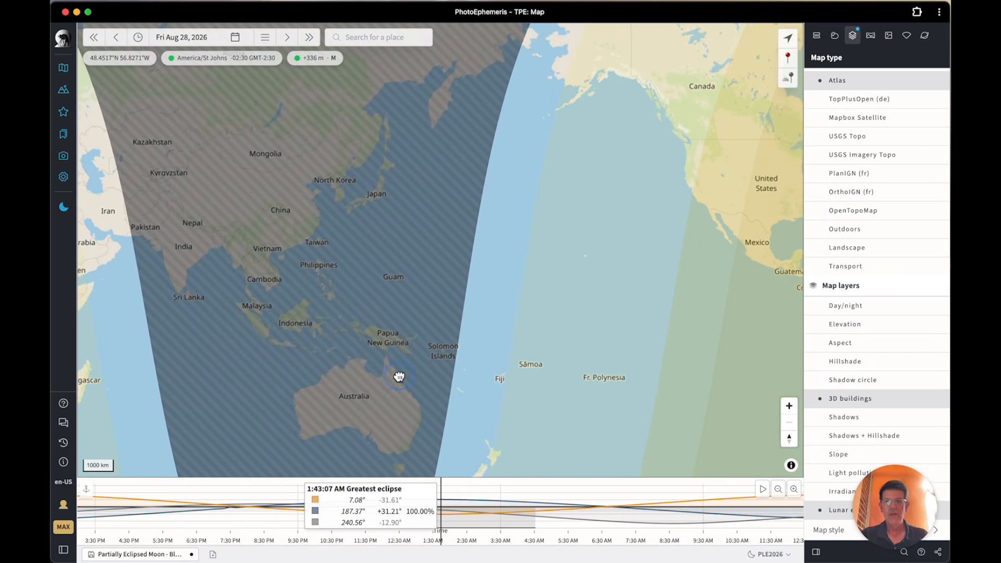
left_click_drag(532, 128, 317, 208)
left_click_drag(495, 179, 375, 257)
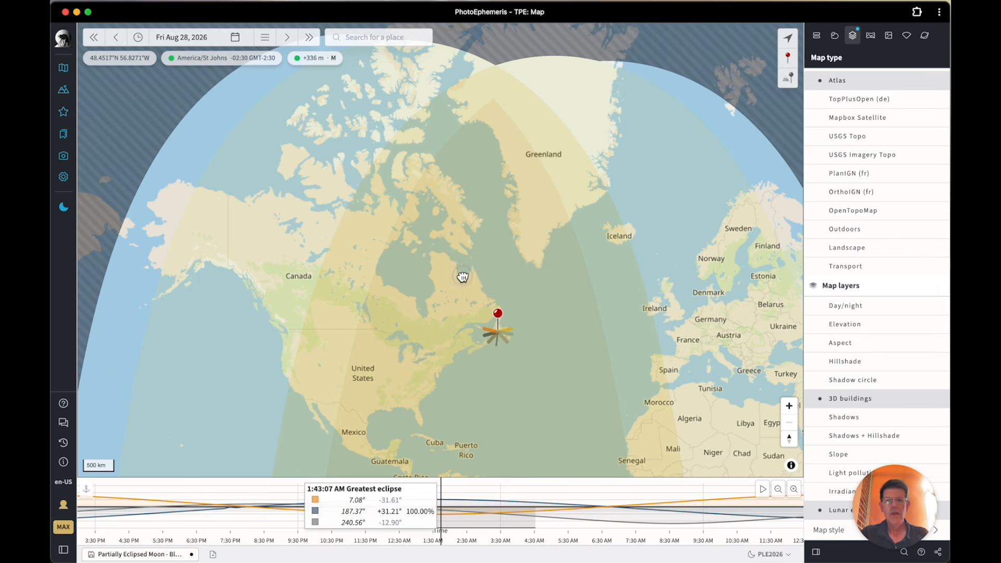
left_click_drag(463, 275, 436, 272)
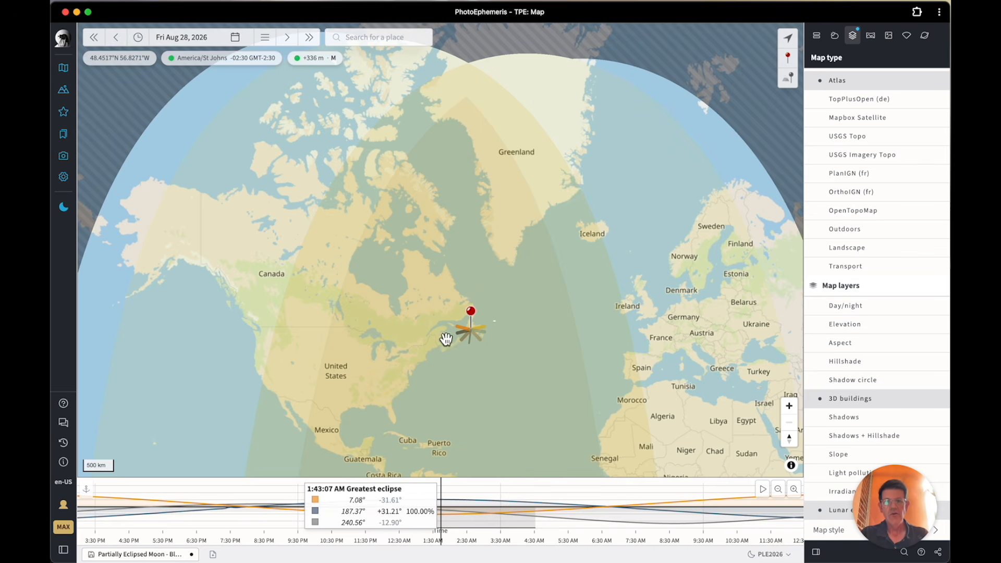
scroll(469, 357, "up", 3)
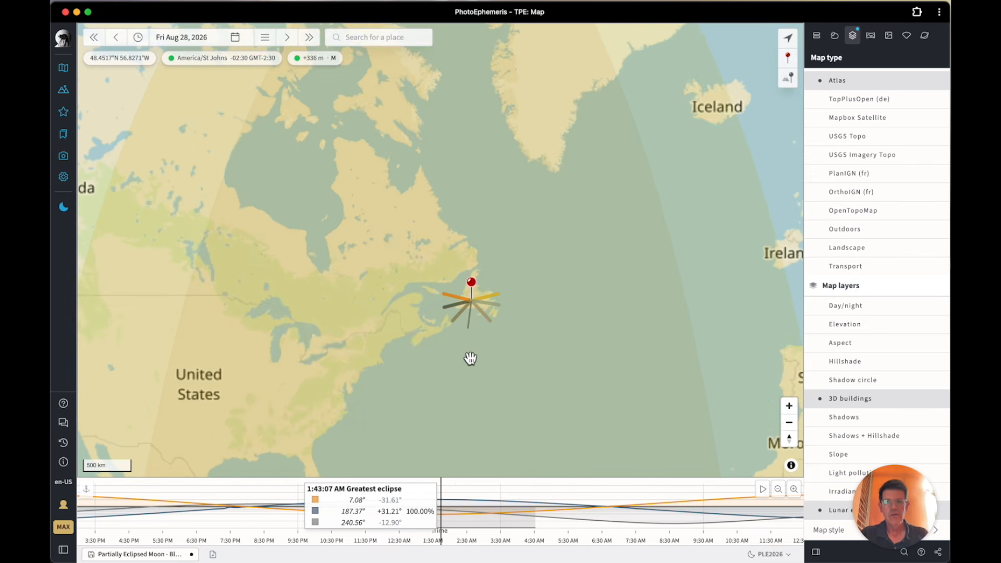
scroll(506, 310, "down", 2)
left_click_drag(530, 298, 479, 329)
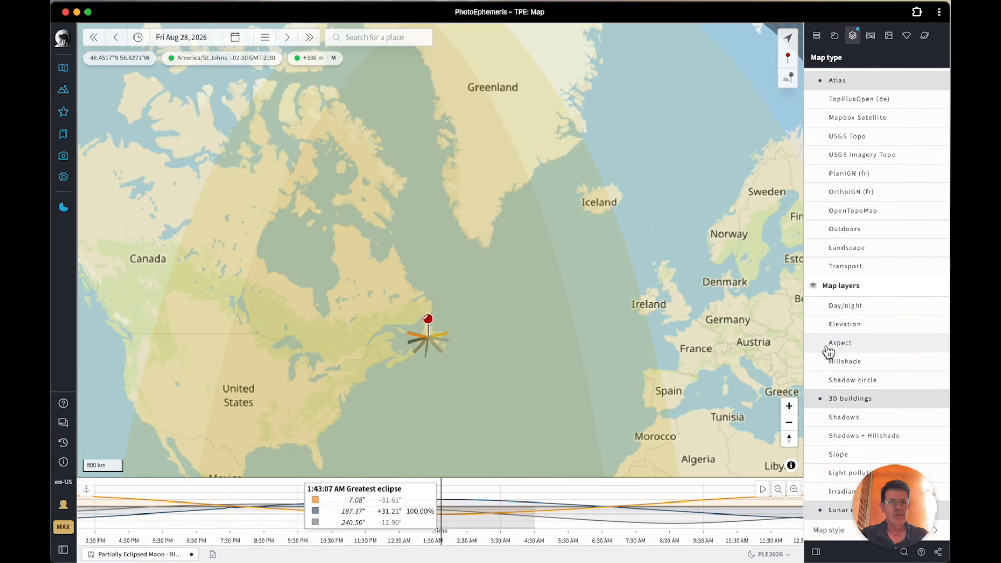
Step: Show the timeline and set the time to the start of the partial eclipse (U1) at 12:04 AM
left_click(817, 36)
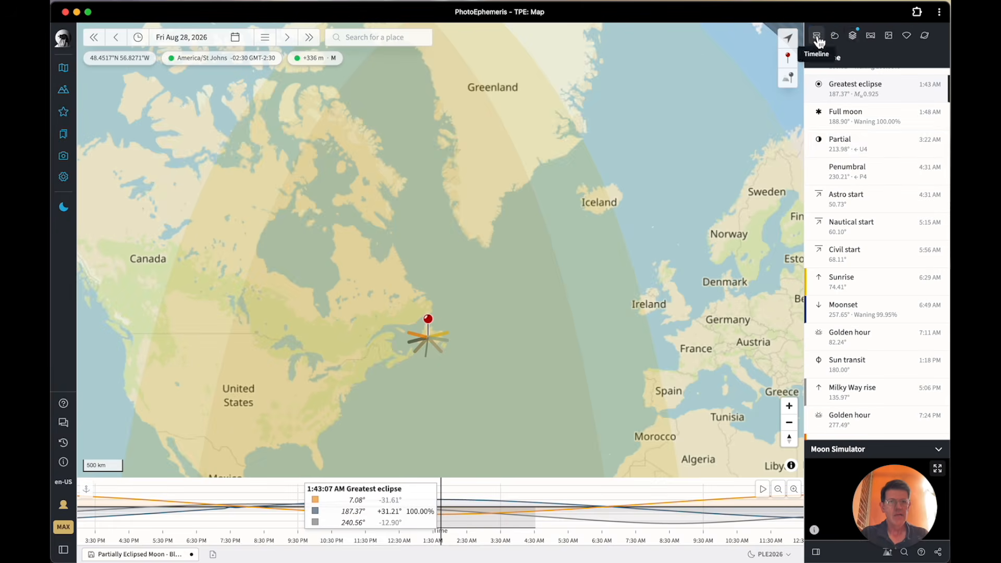
scroll(839, 172, "up", 3)
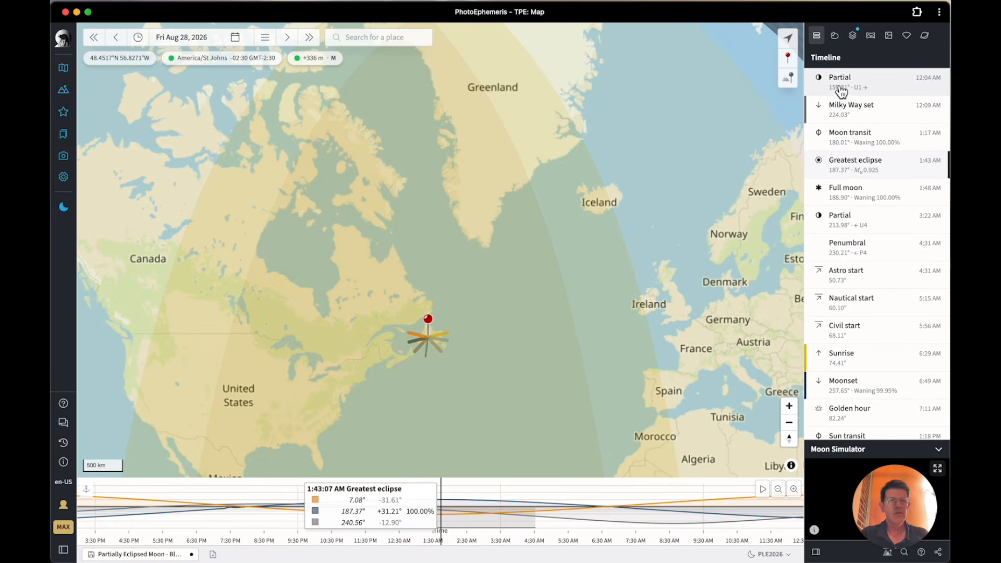
left_click(879, 85)
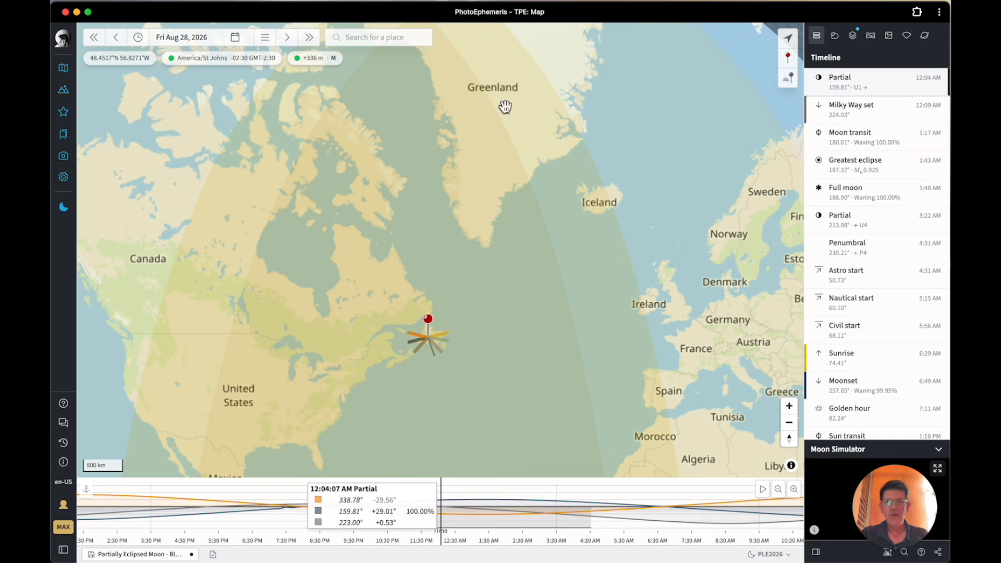
Step: Go back to Thu Aug 27, 2026, and set the time to the penumbral first contact (P1) at 10:55 PM
left_click(116, 37)
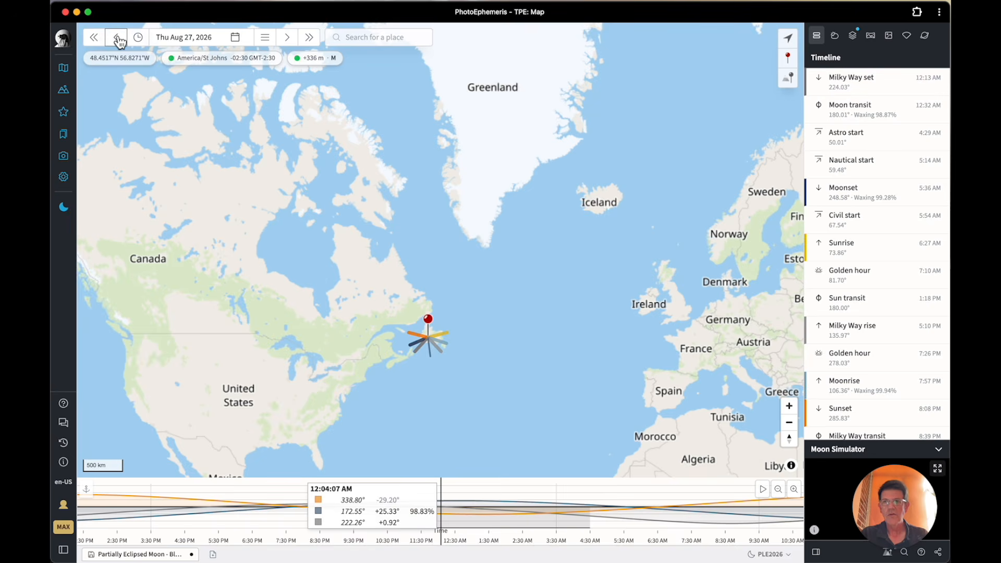
scroll(855, 286, "down", 5)
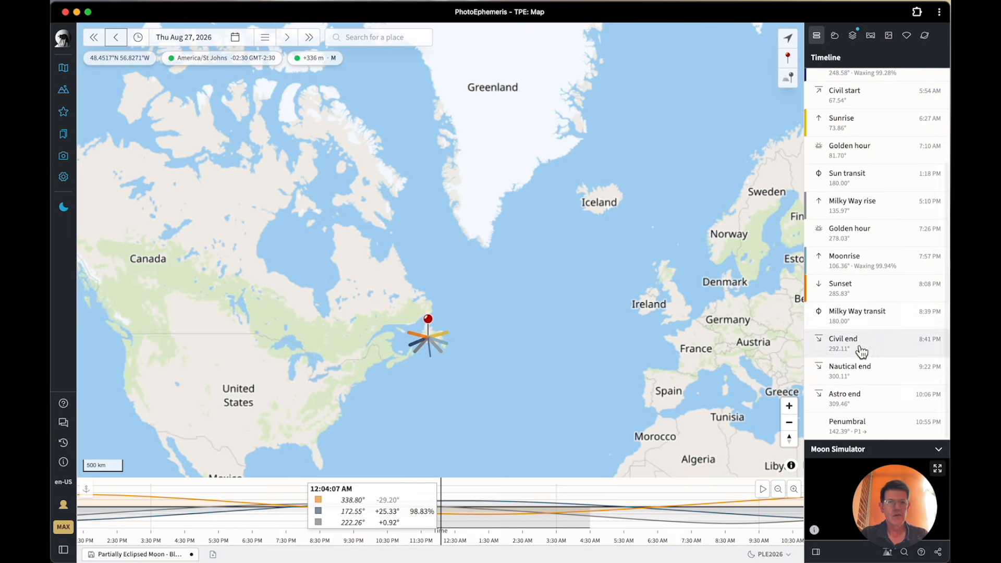
left_click(859, 420)
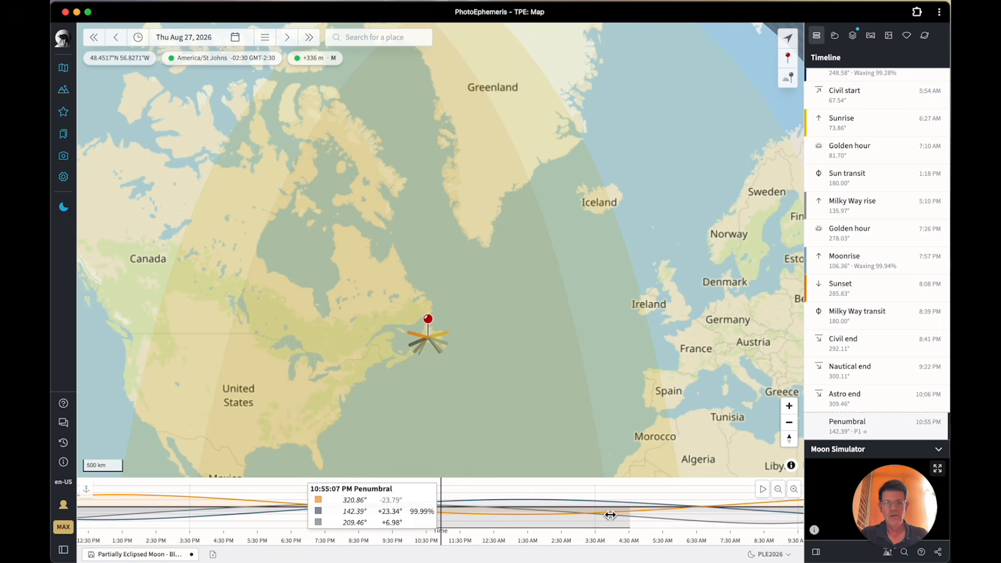
Step: Move the location pin to eastern Turkey and check moonset and the partial eclipse start (U1) in its timeline
left_click_drag(657, 362, 477, 336)
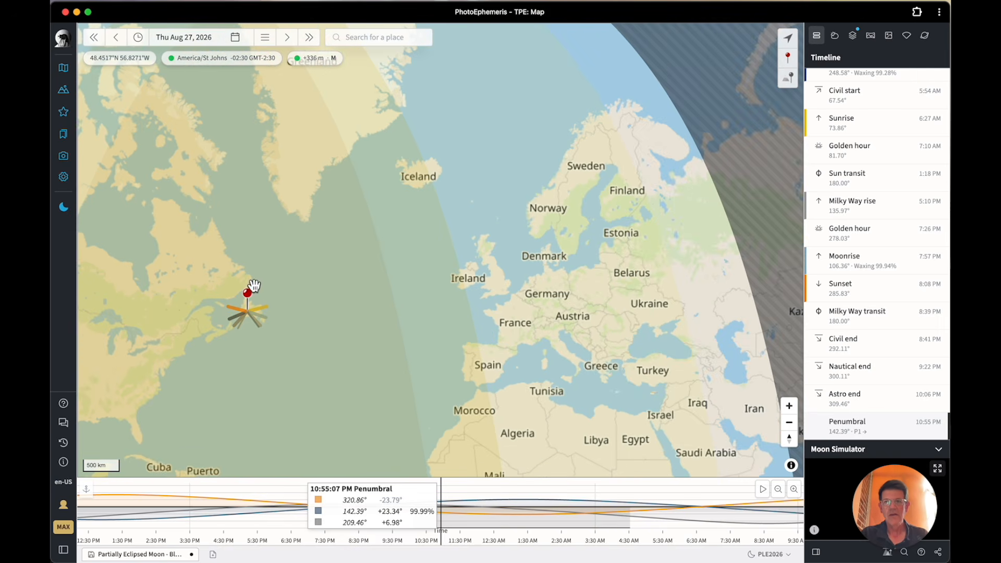
left_click_drag(247, 292, 701, 348)
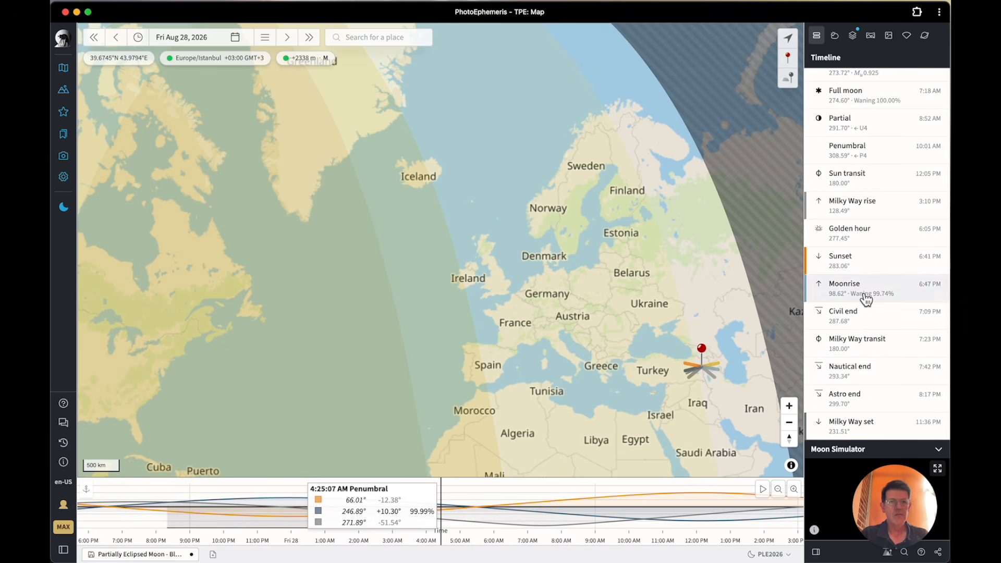
scroll(864, 289, "up", 5)
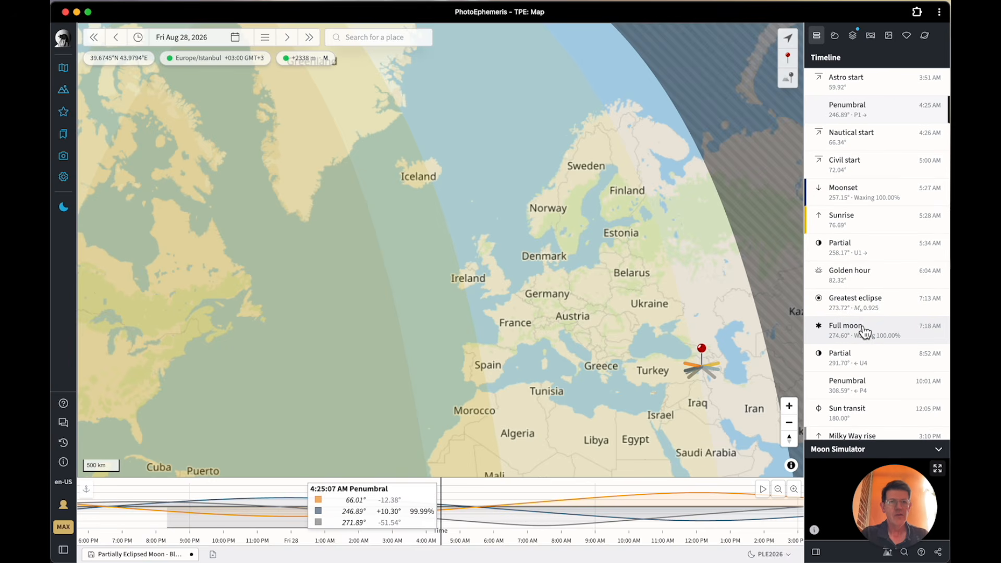
left_click(862, 200)
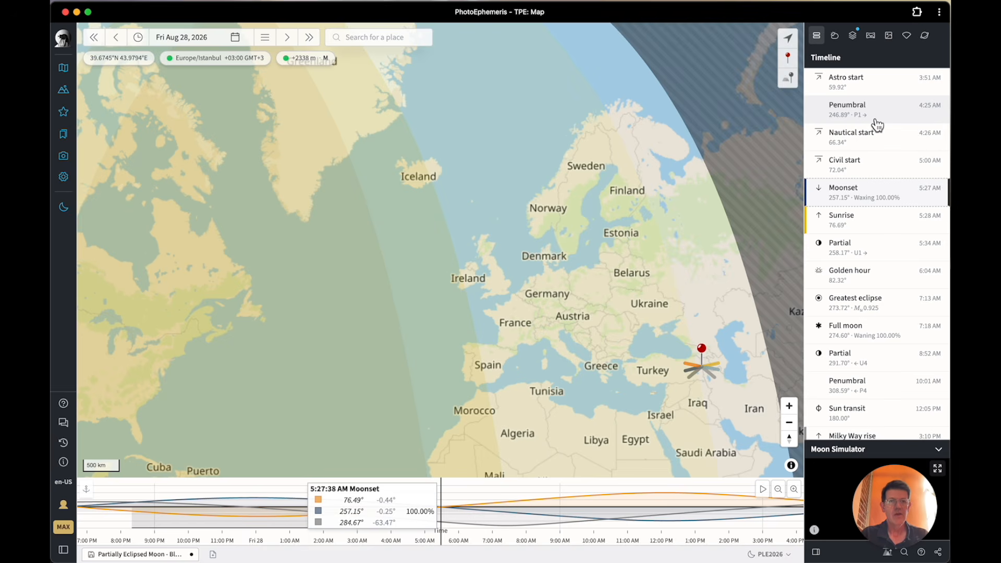
left_click(864, 255)
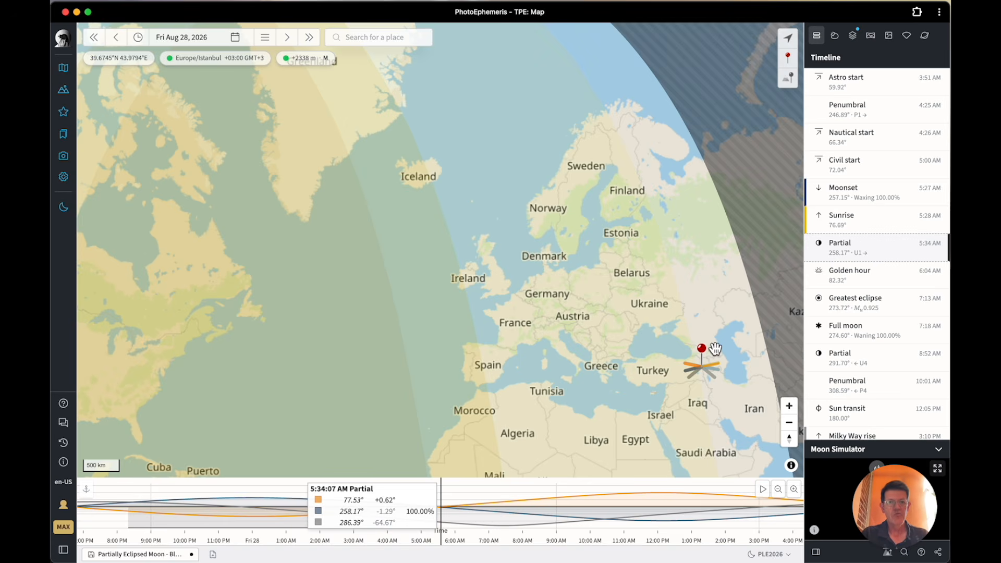
Step: Move the location pin west to central Turkey
left_click_drag(701, 348, 651, 355)
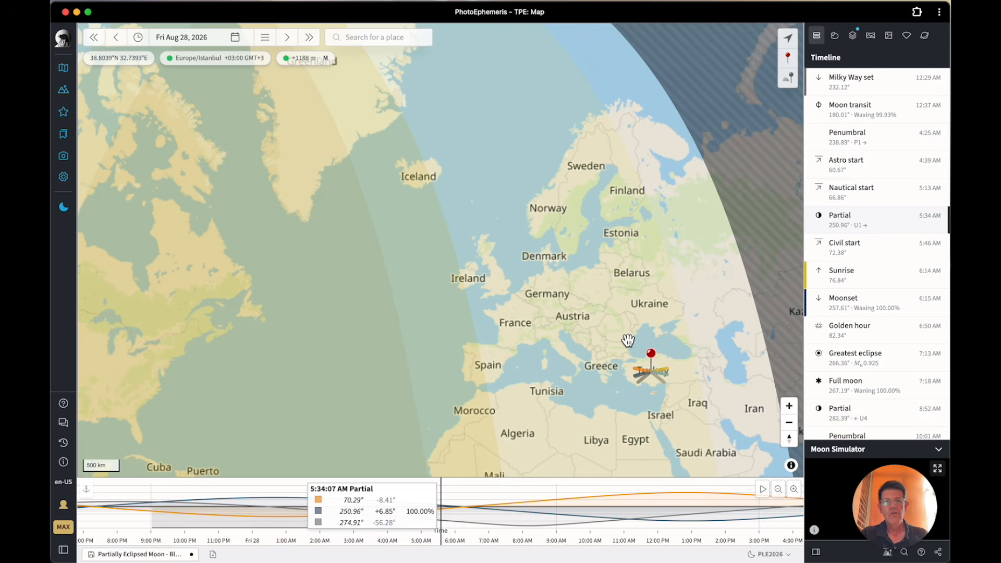
scroll(627, 340, "down", 2)
left_click_drag(536, 330, 622, 313)
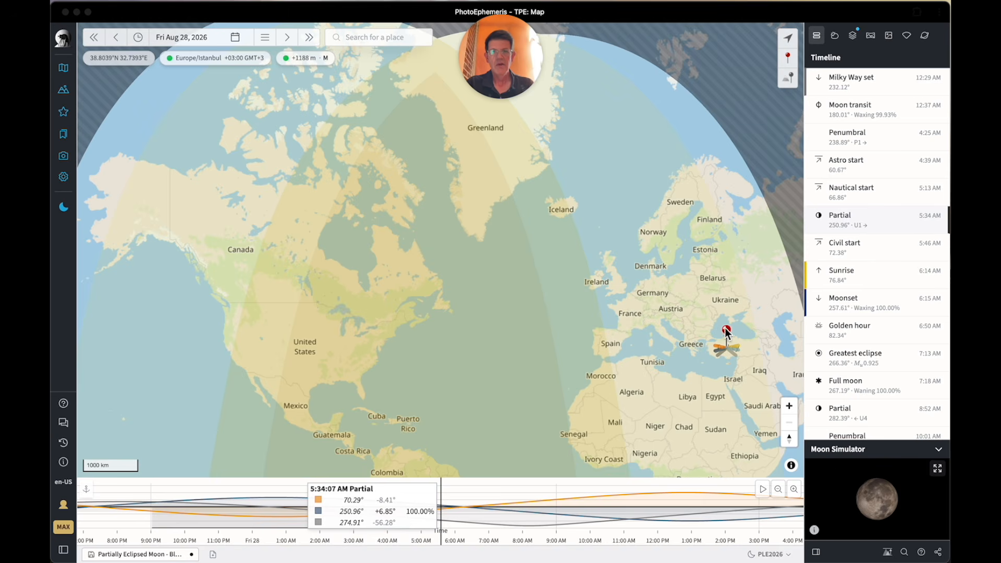
Step: Move the location pin back to Newfoundland and set the time to the greatest eclipse at 1:43 AM
left_click_drag(725, 328, 452, 297)
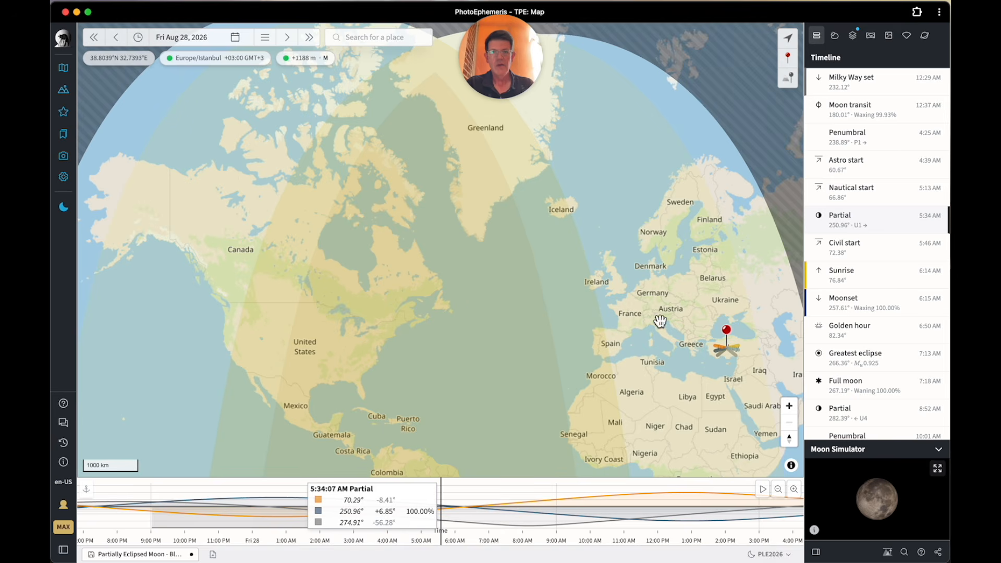
left_click_drag(726, 330, 440, 288)
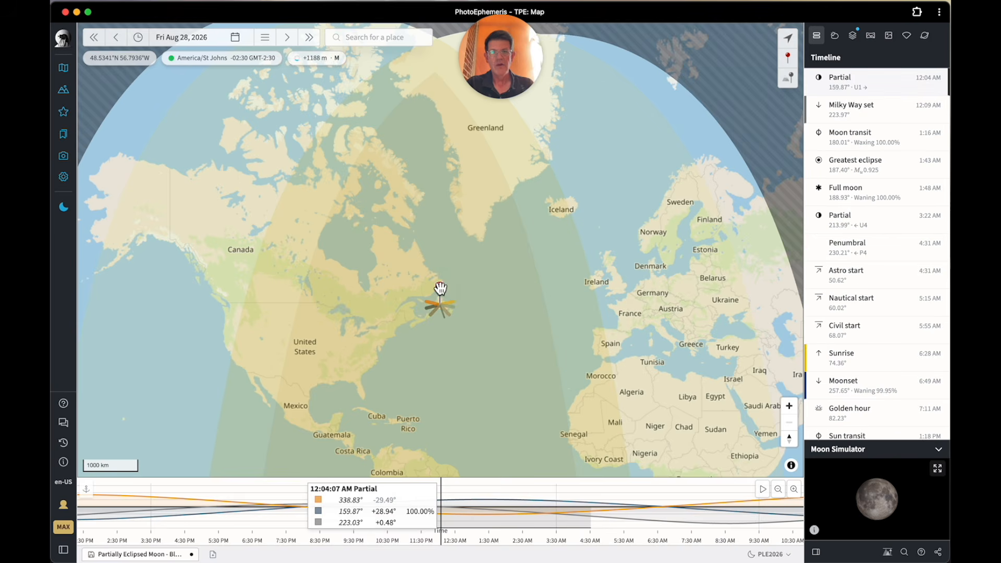
left_click_drag(488, 331, 535, 357)
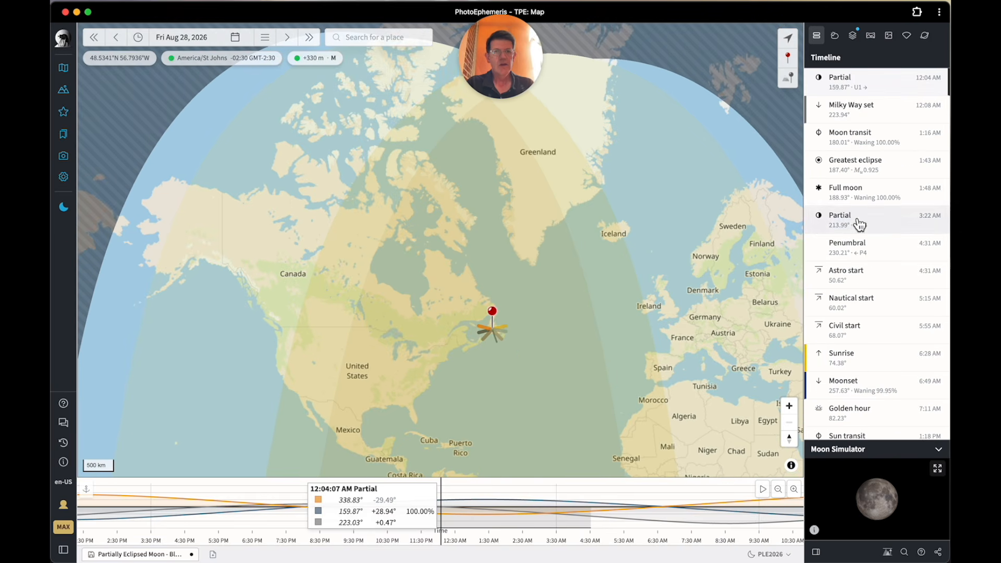
left_click(863, 170)
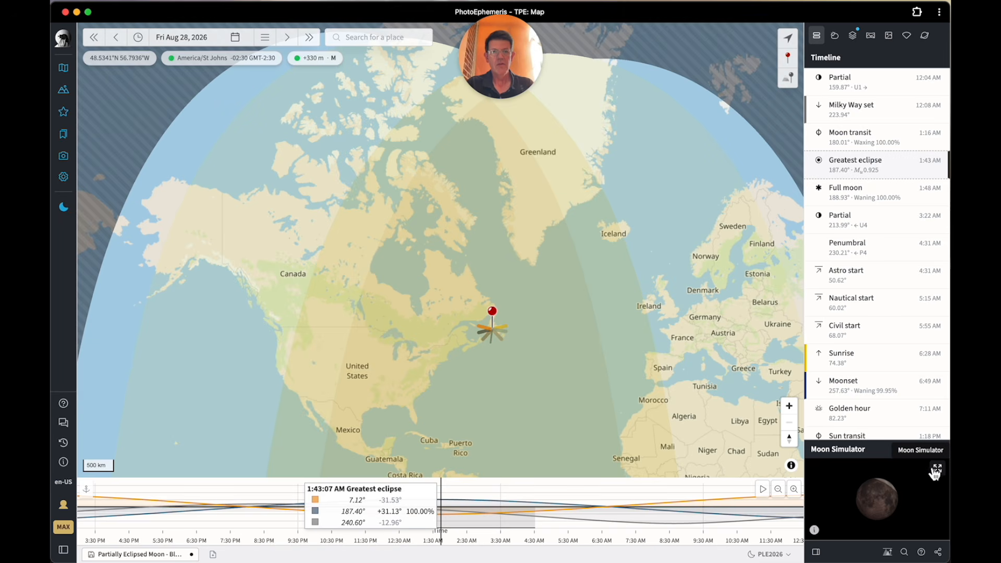
Step: Open the full-size Moon Simulator and change the Moon's orientation from Lunar North Up to Zenith Up
left_click(65, 208)
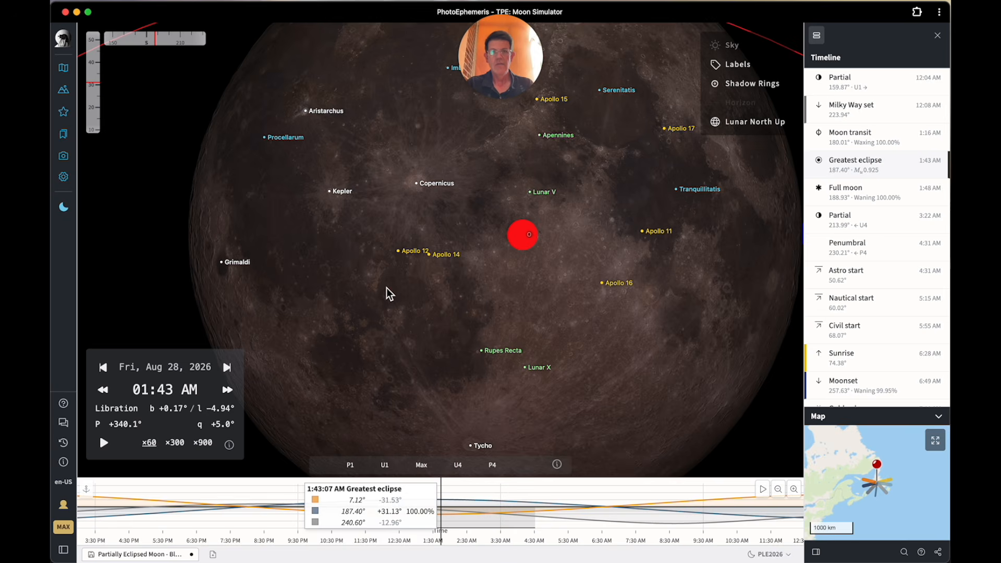
scroll(387, 287, "down", 5)
scroll(386, 293, "down", 3)
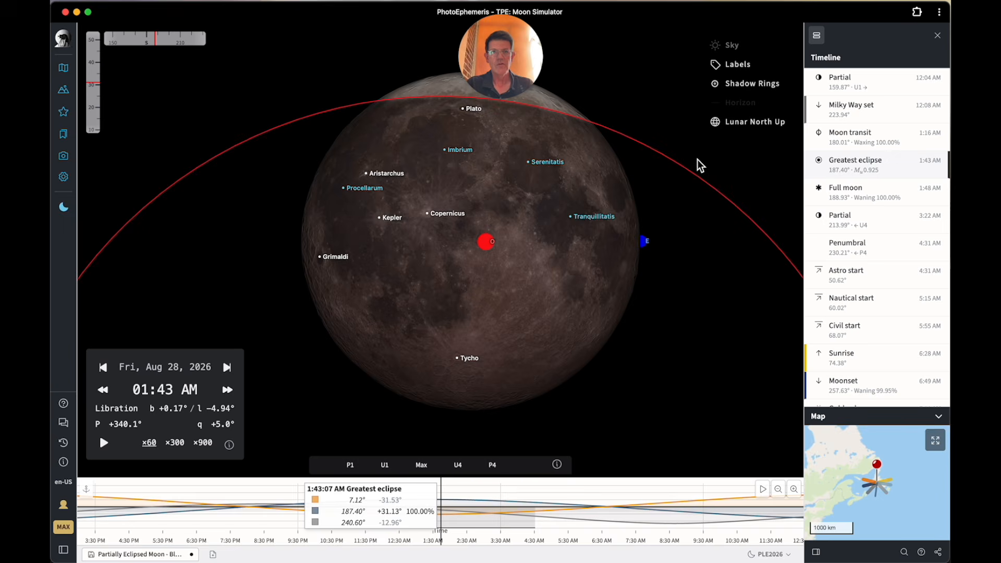
left_click(742, 122)
left_click(746, 124)
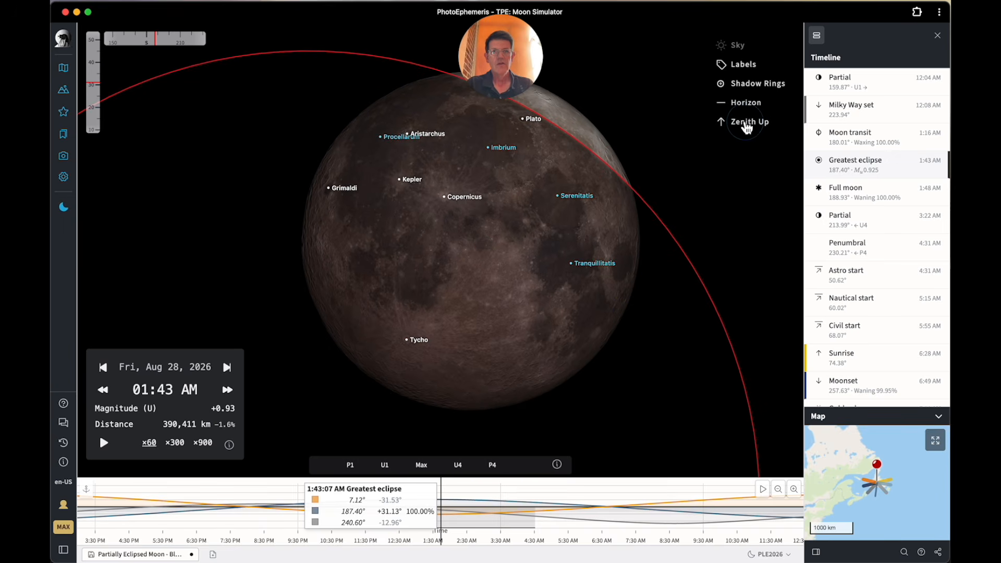
Step: Turn on the simulator's sky display and frame the eclipsed Moon with a field of view of about 0.90°
left_click(736, 46)
scroll(646, 225, "down", 5)
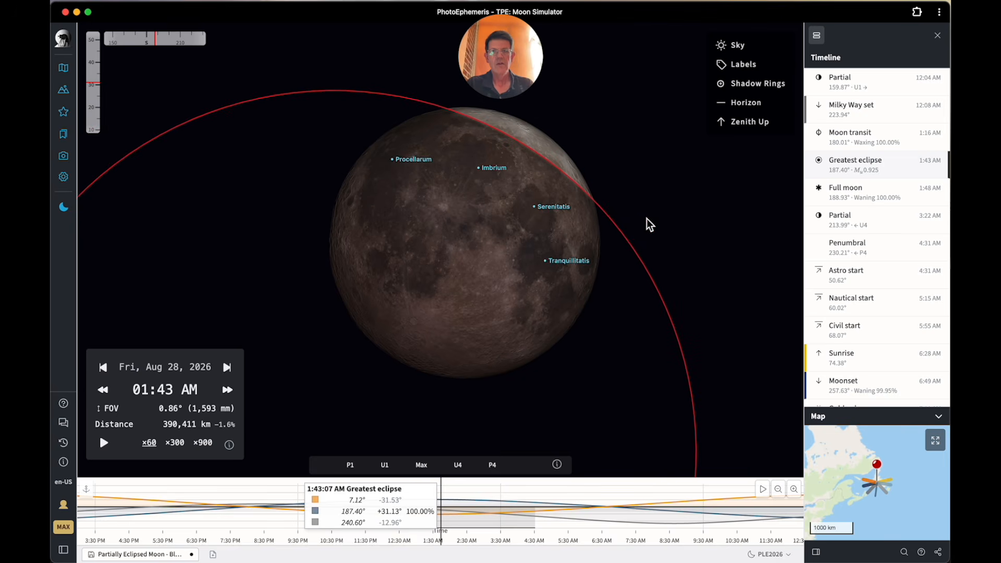
mouse_move(641, 227)
left_mouse_down()
mouse_move(603, 255)
mouse_move(638, 244)
left_mouse_up()
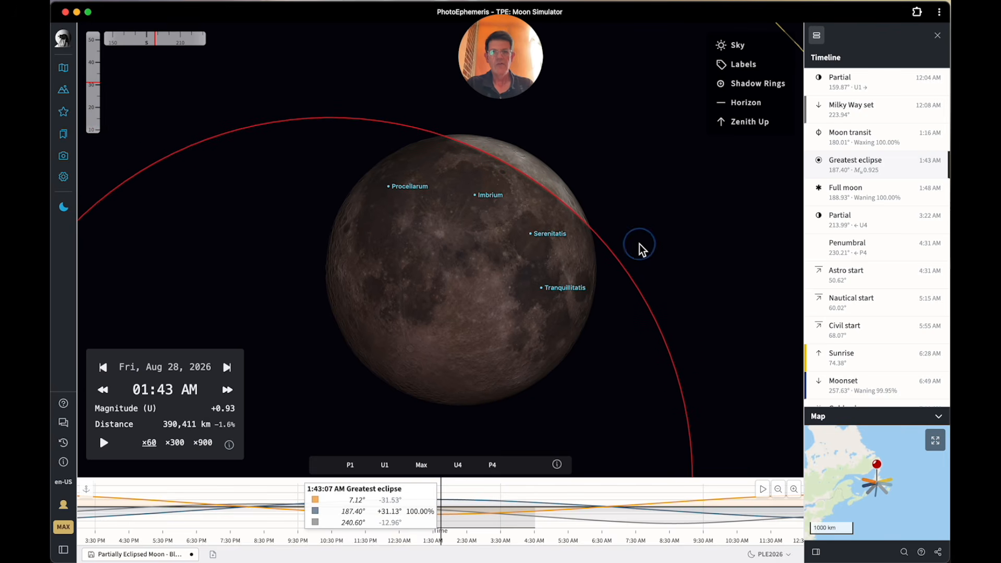
scroll(596, 319, "down", 2)
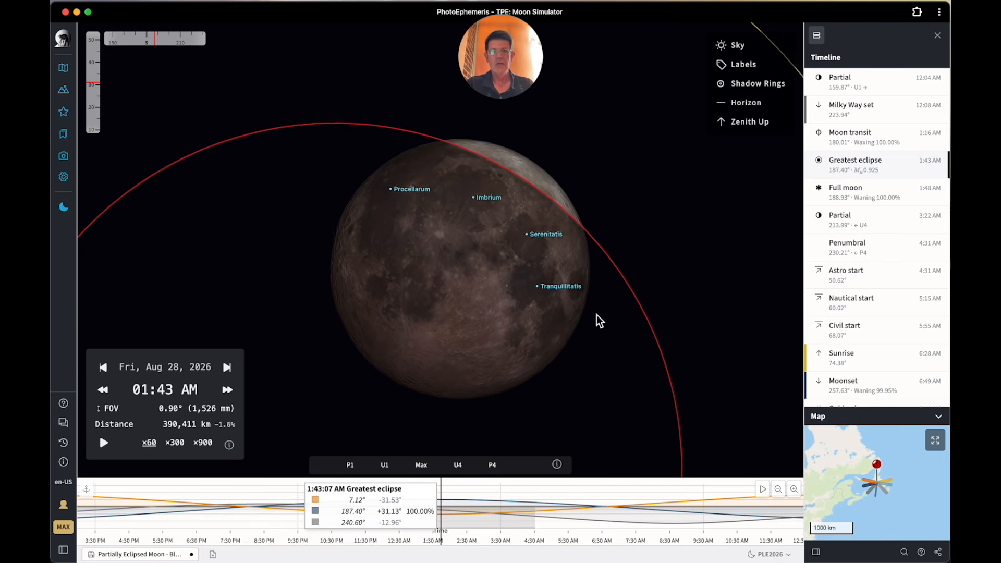
Step: Frame the eclipsed Moon together with both complete shadow rings in the simulator and hide the lunar feature labels
scroll(599, 321, "down", 6)
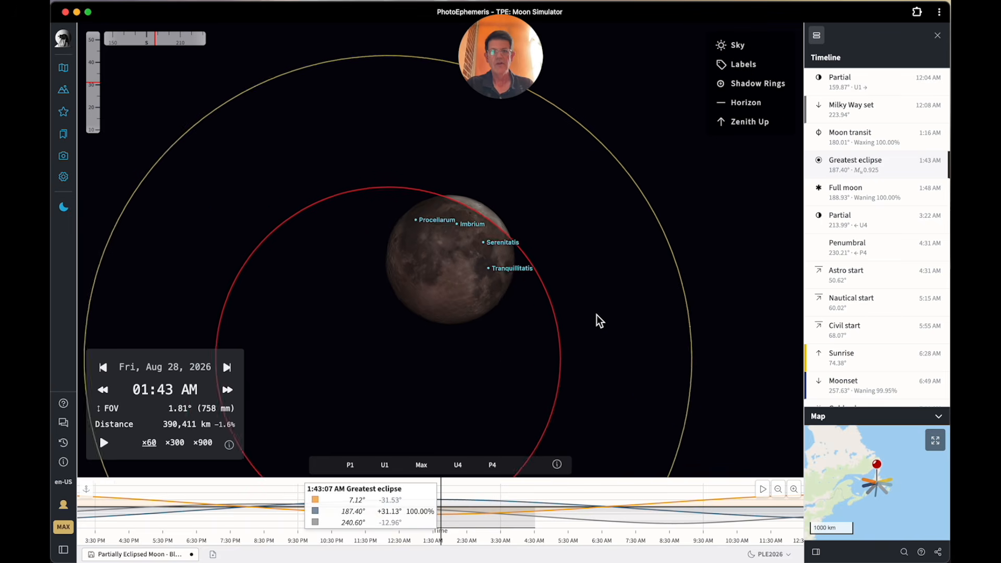
left_click_drag(596, 320, 601, 286)
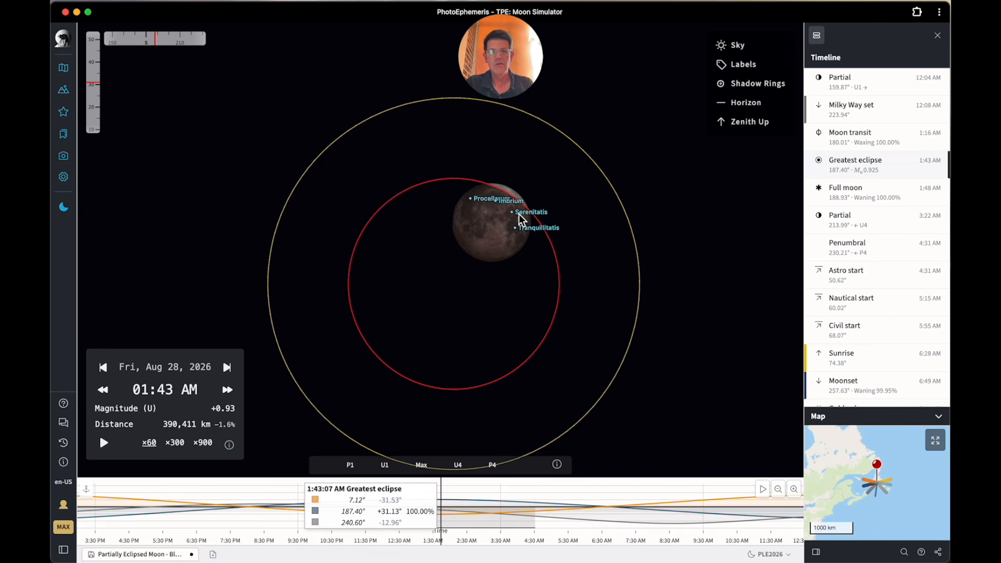
scroll(513, 261, "up", 3)
left_click_drag(515, 261, 501, 283)
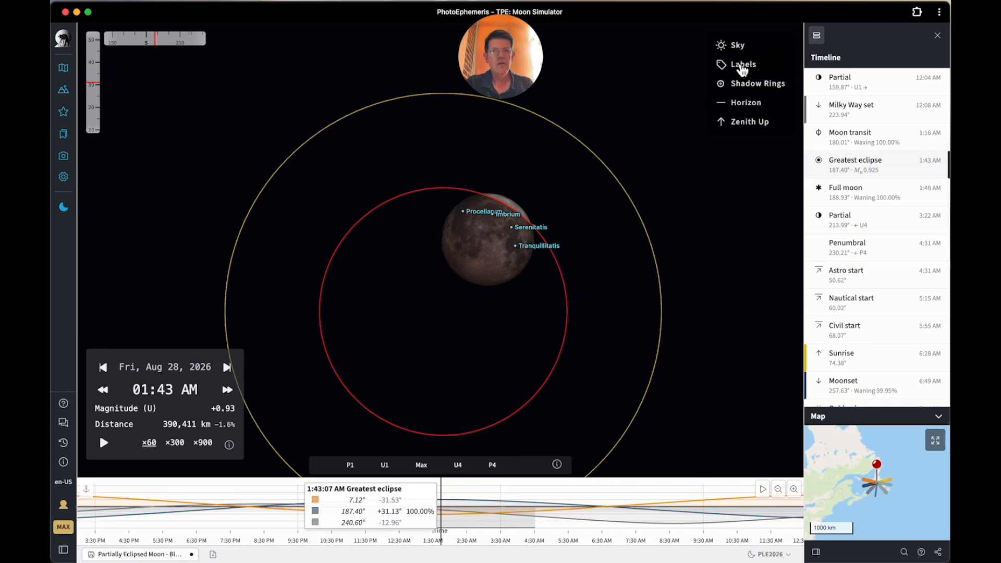
left_click(743, 64)
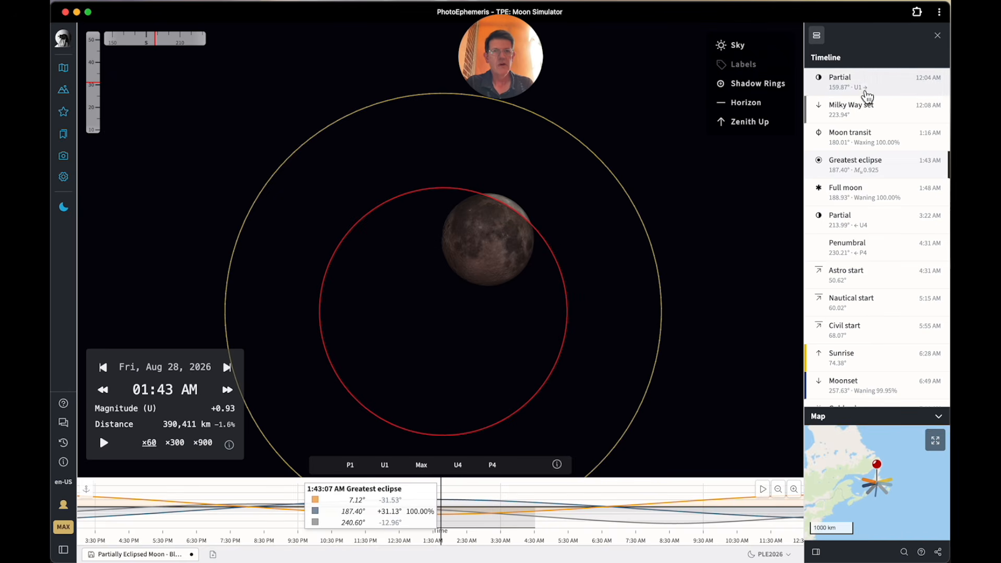
Step: Simulate the Moon's passage through the shadow from the partial phase's start at 12:04 AM, past its end at 3:22 AM, to 3:47 AM
left_click(858, 83)
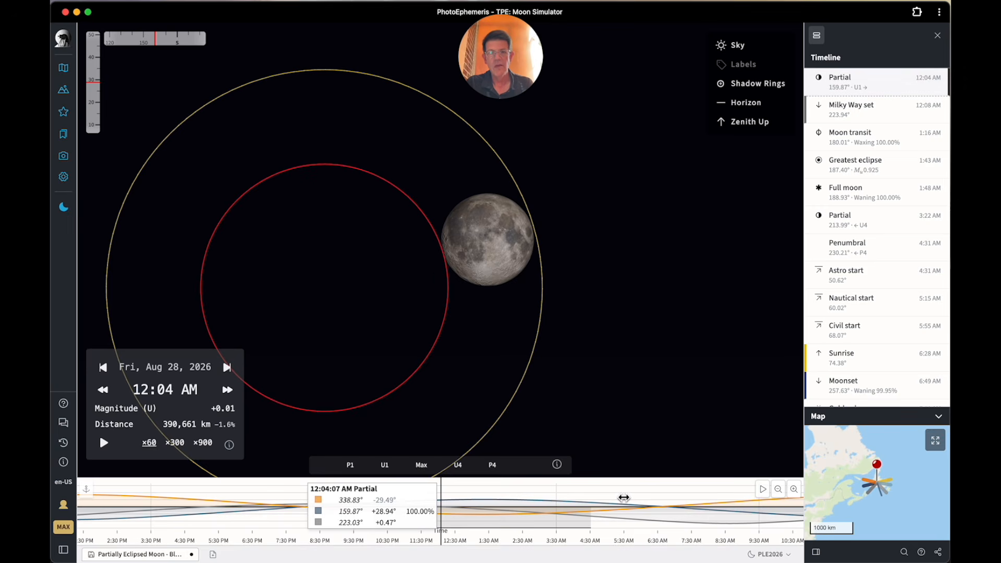
left_click_drag(625, 498, 587, 494)
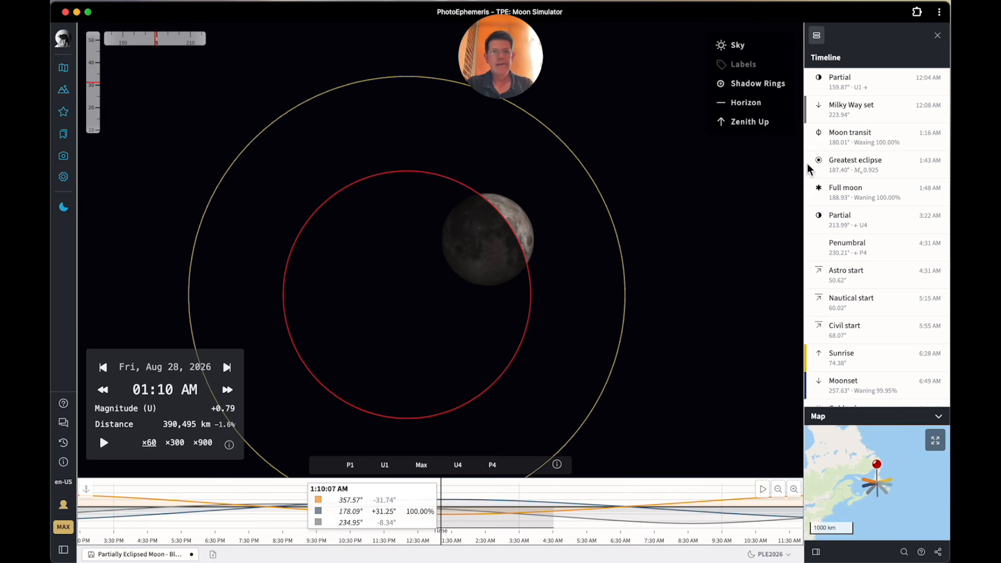
left_click(852, 225)
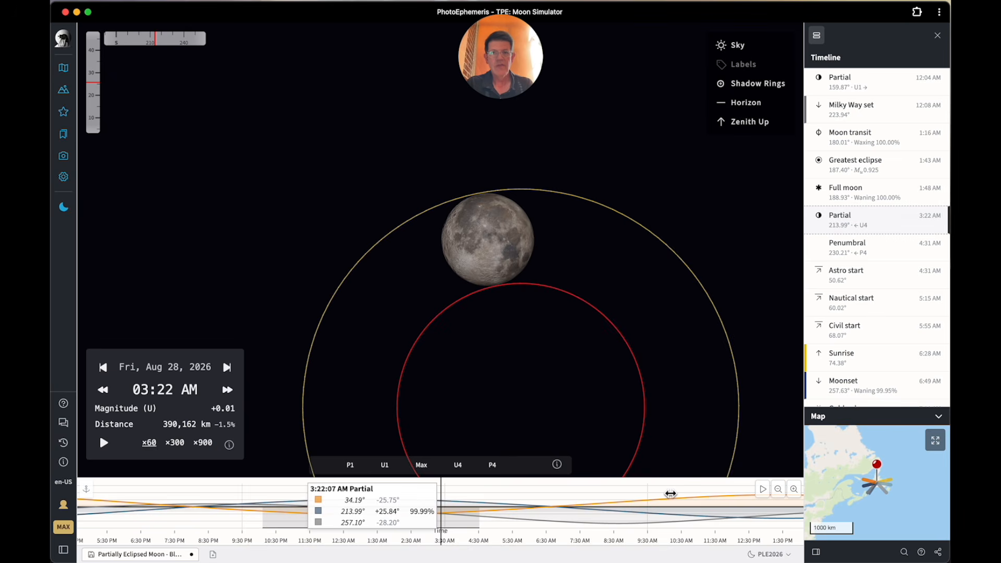
left_click_drag(670, 493, 653, 493)
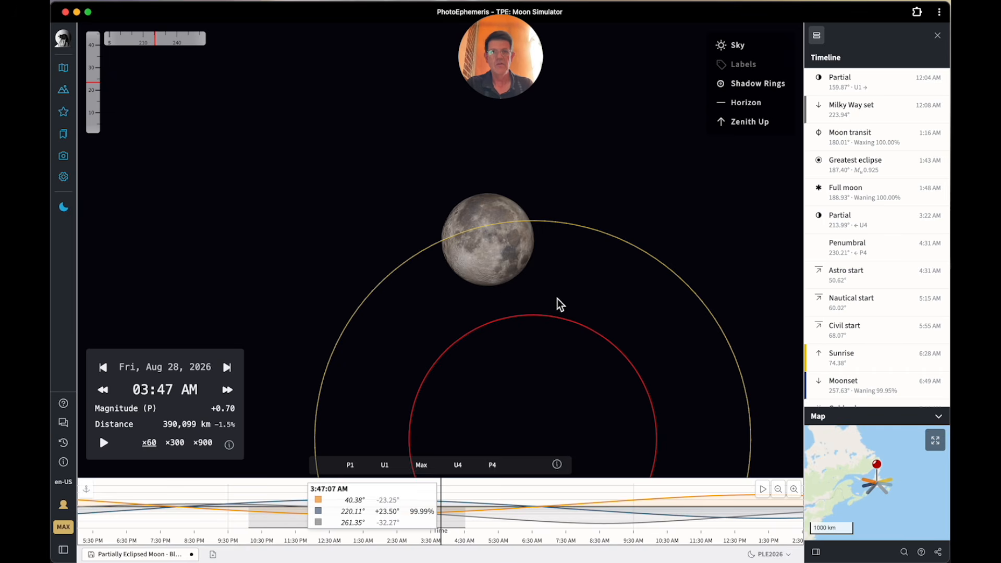
Step: Frame the whole Moon close up, set the simulation time back to 2:37 AM and show the lunar feature labels
scroll(513, 283, "up", 5)
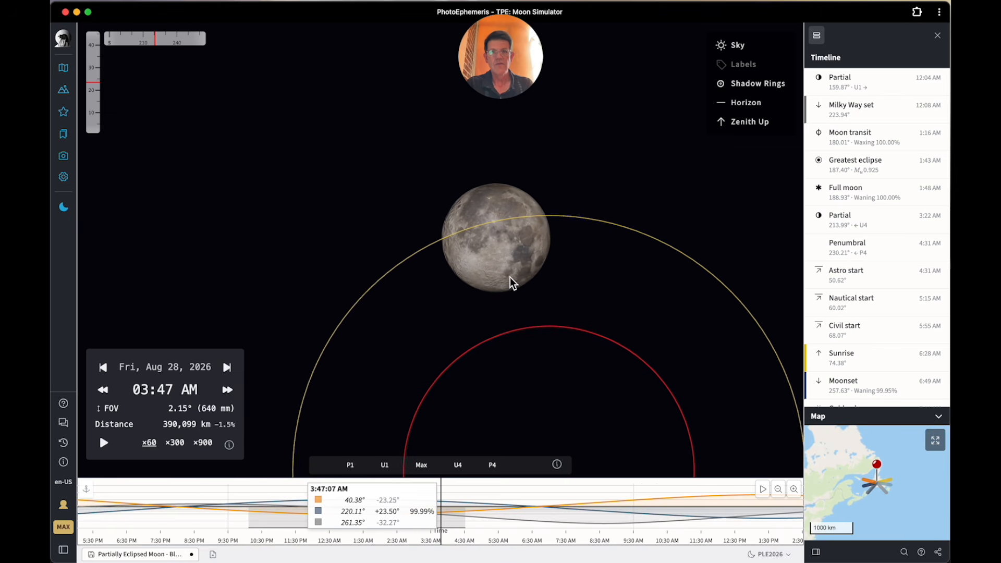
scroll(513, 283, "up", 5)
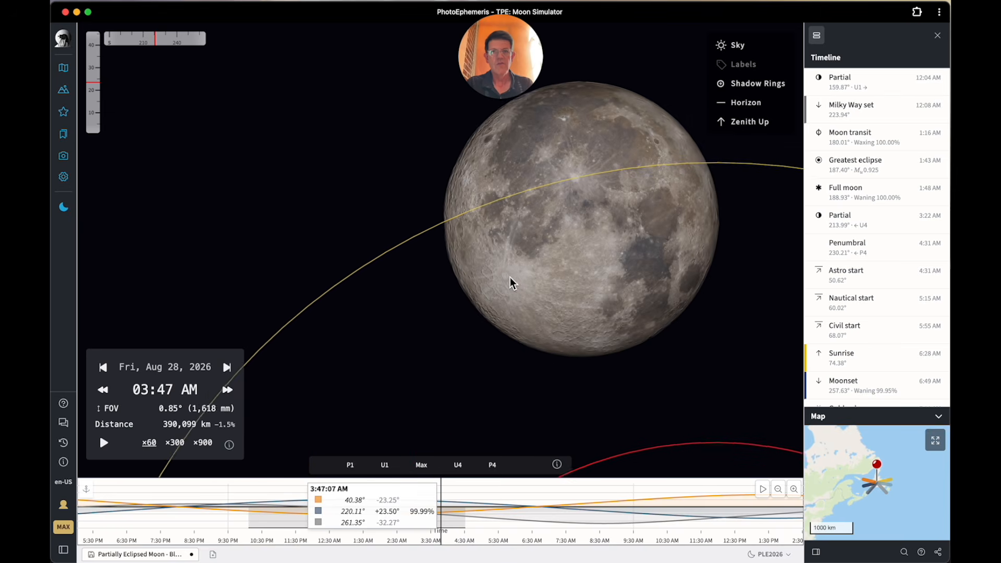
left_click_drag(586, 264, 503, 231)
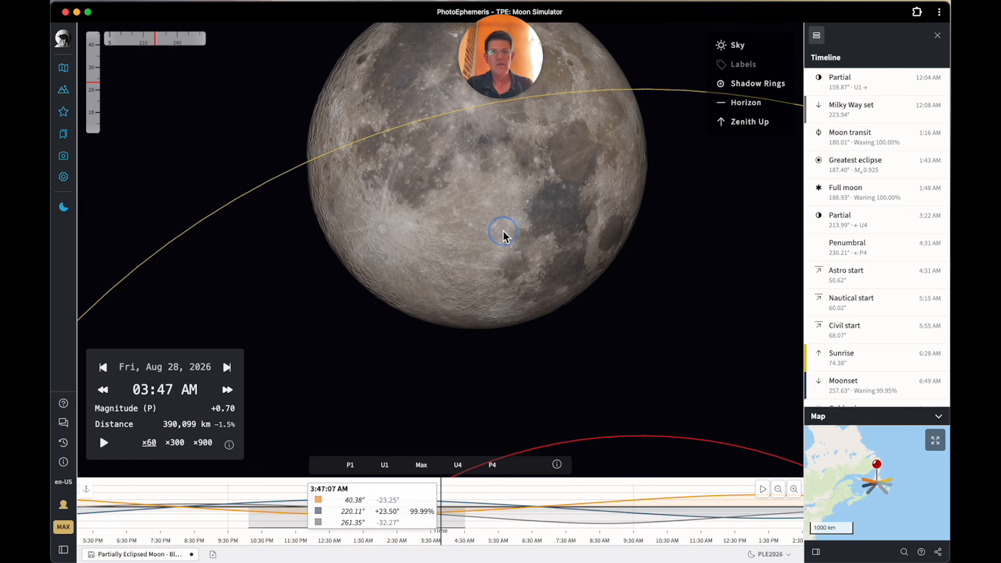
left_click_drag(590, 485, 632, 491)
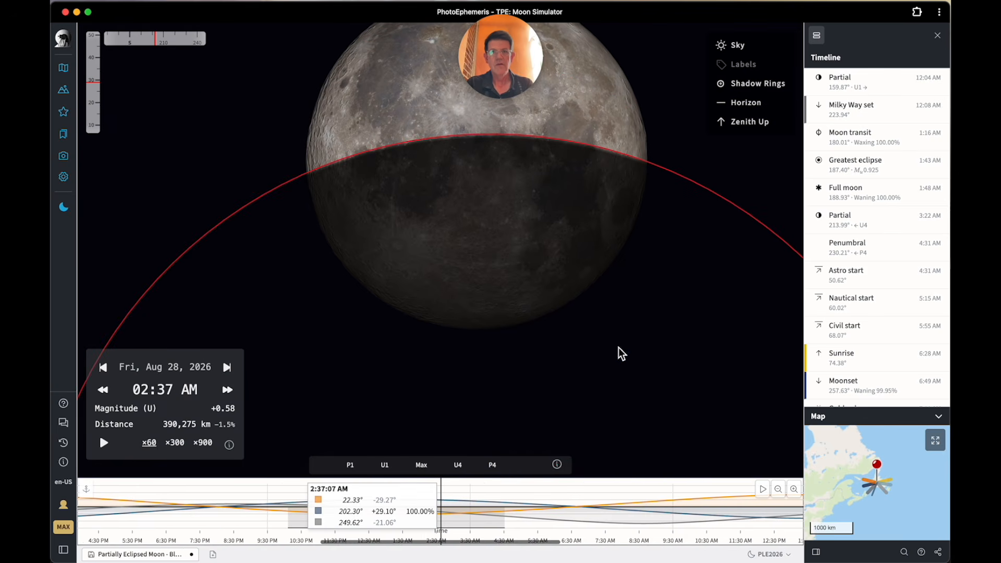
left_click_drag(619, 352, 614, 397)
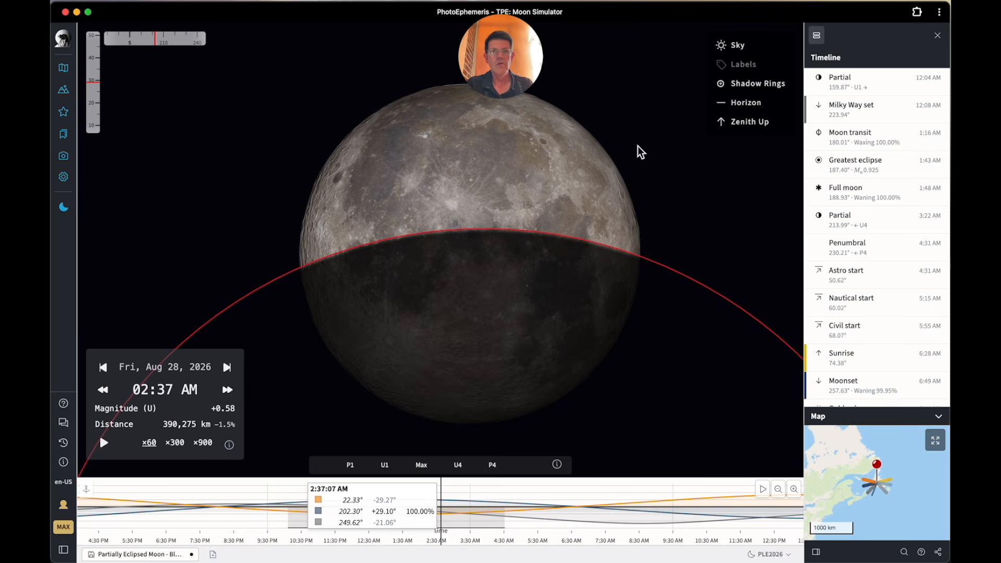
left_click(738, 66)
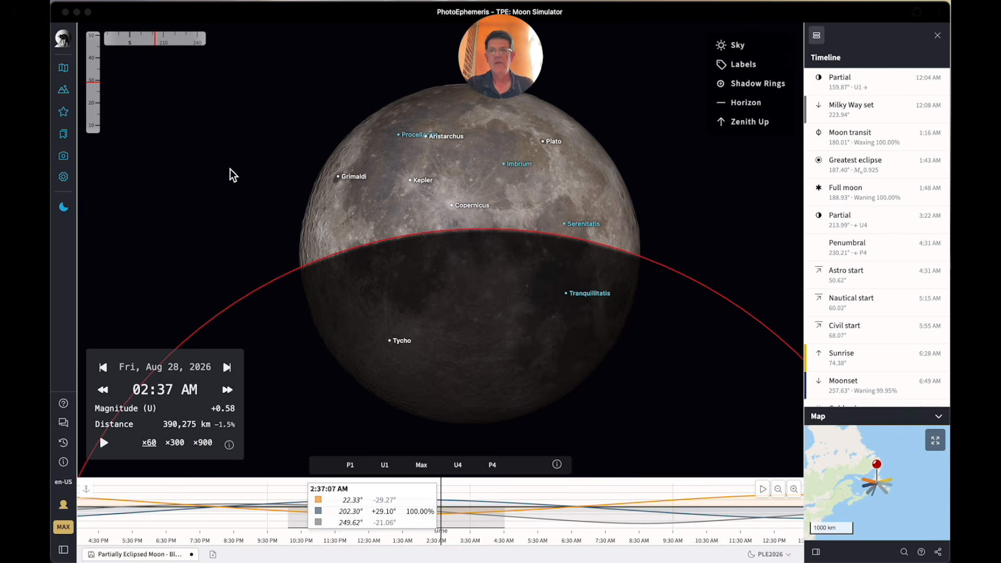
Step: Open the shot plan "Partially Eclipsed Moon - Blackfriars Bridge" from the library's PLE2026 list with its saved view
left_click(62, 133)
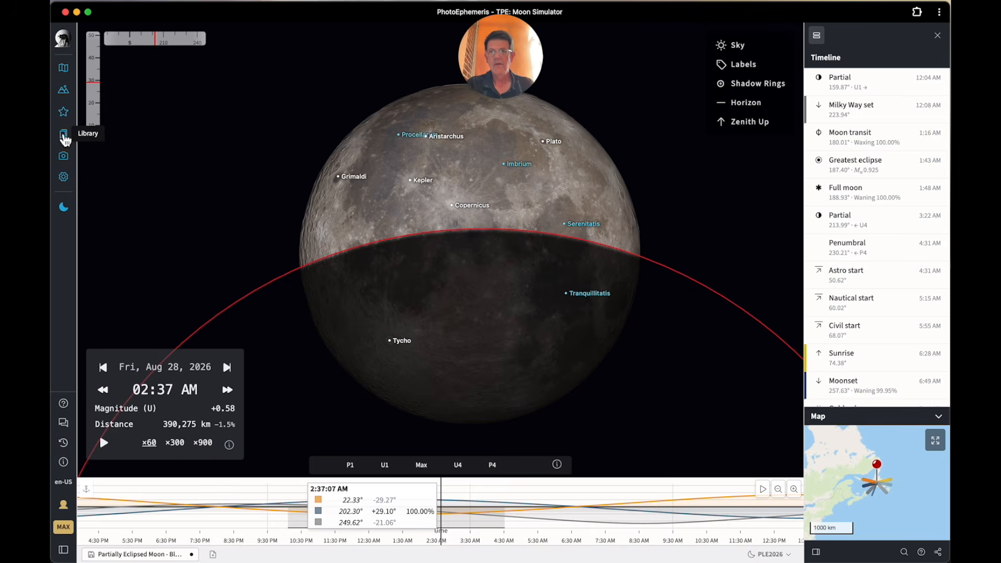
left_click(64, 138)
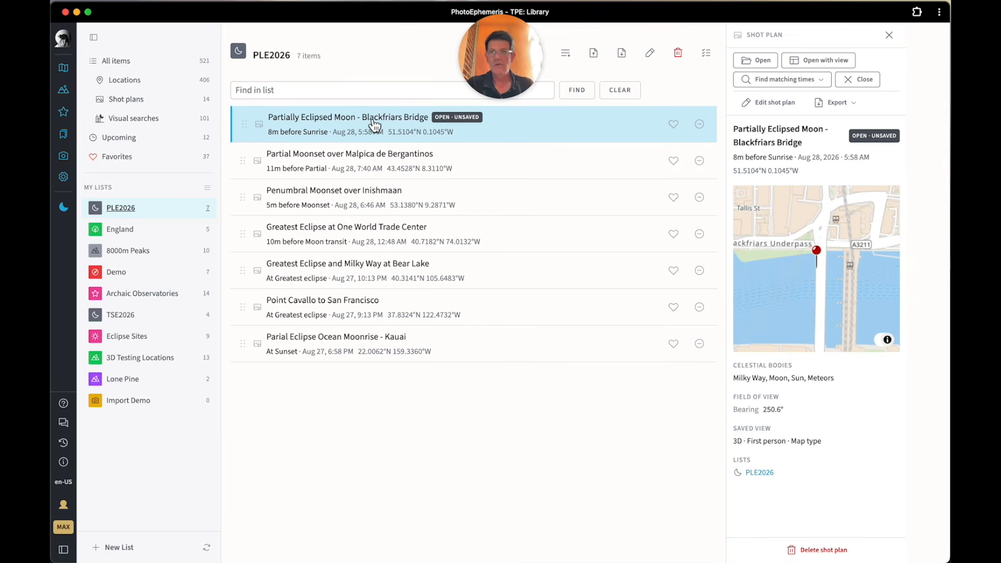
left_click(587, 128)
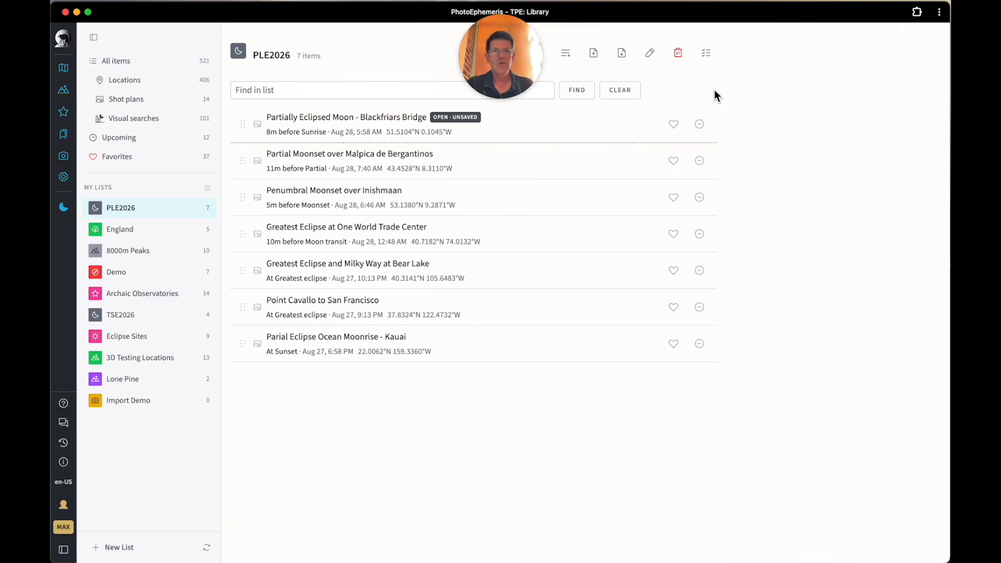
left_click(621, 129)
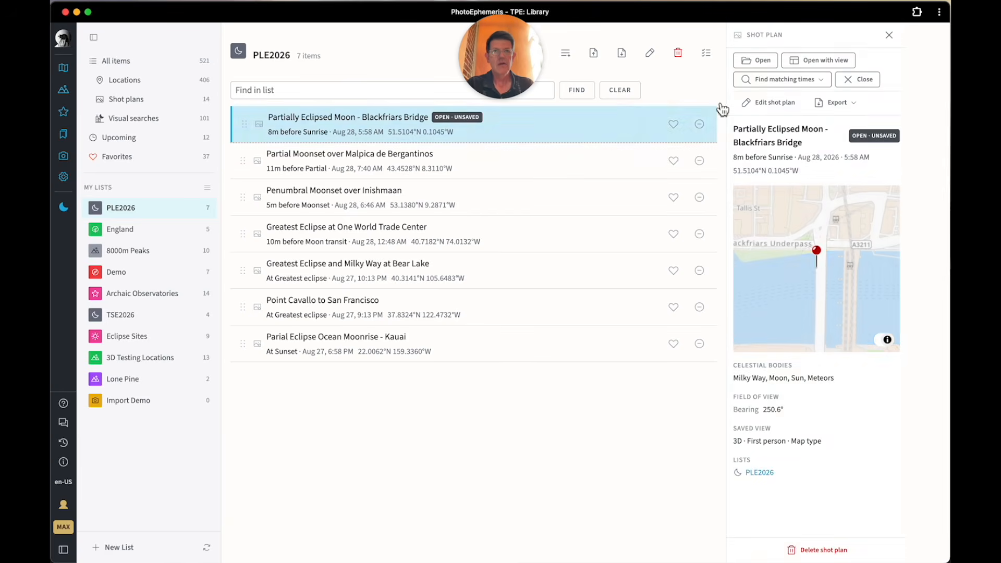
left_click(814, 61)
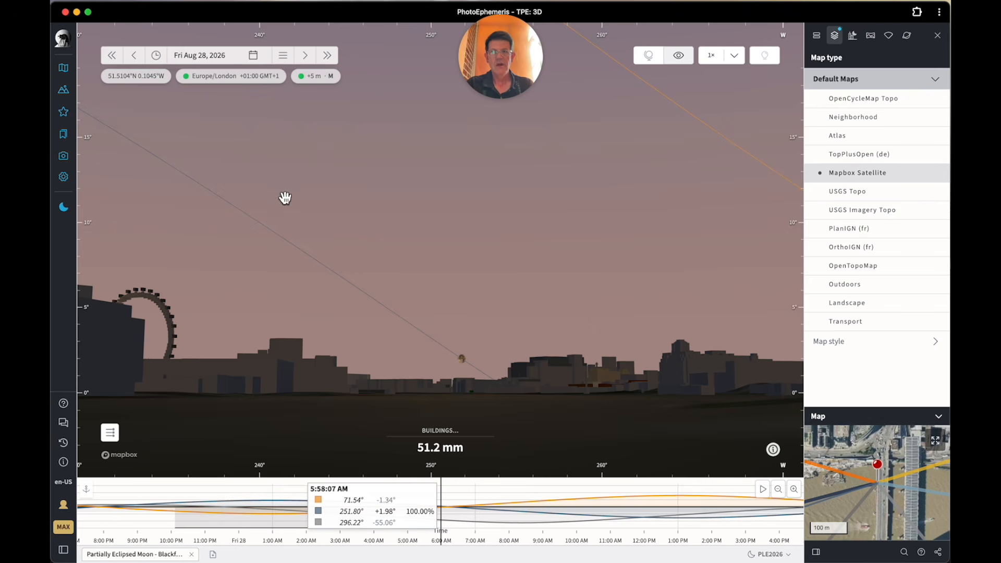
left_click_drag(263, 217, 230, 177)
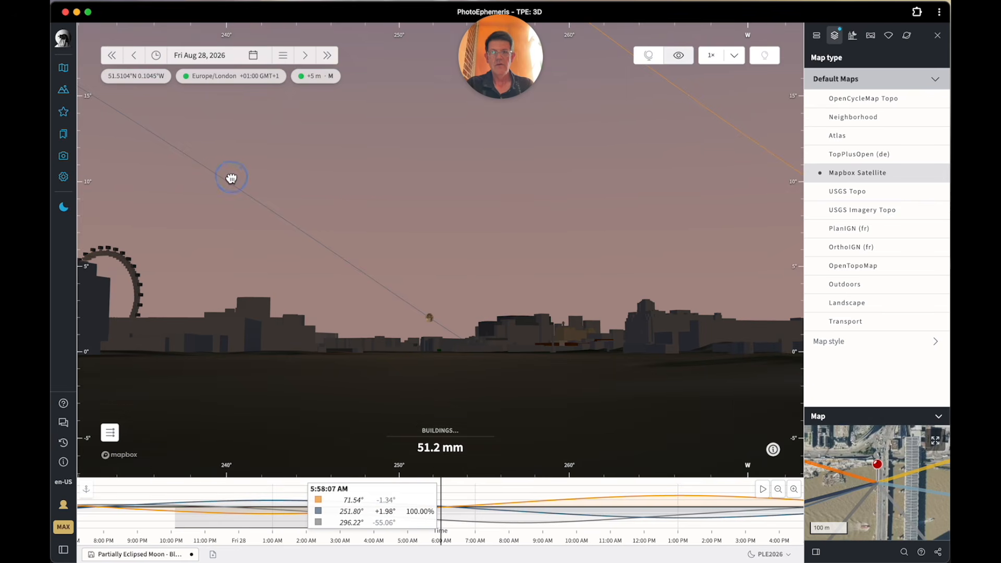
Step: Examine the shooting position on Blackfriars Bridge on the map and the Moon's direction line across the Thames and central London
left_click(64, 68)
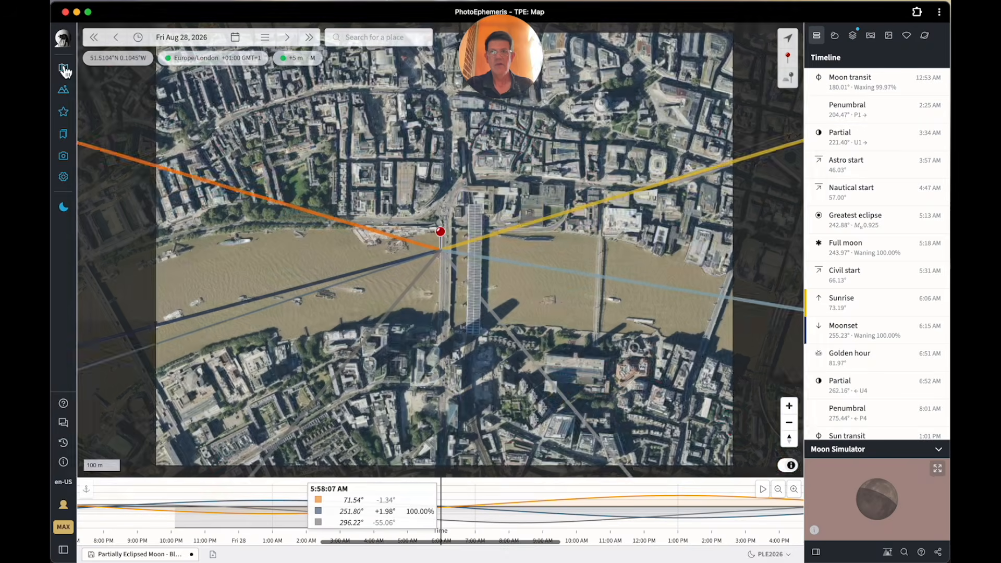
scroll(367, 256, "down", 5)
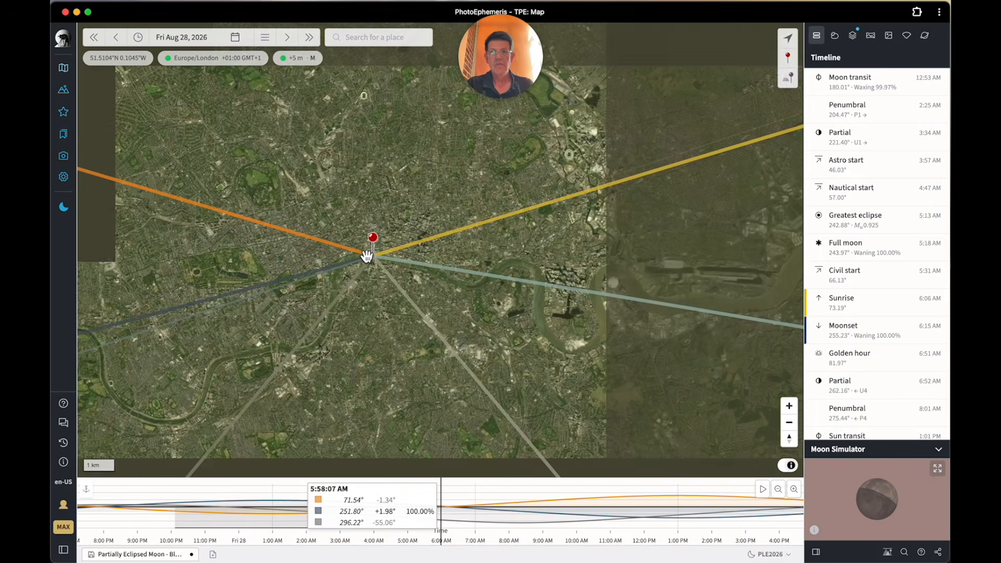
scroll(368, 257, "down", 3)
left_click_drag(423, 266, 519, 268)
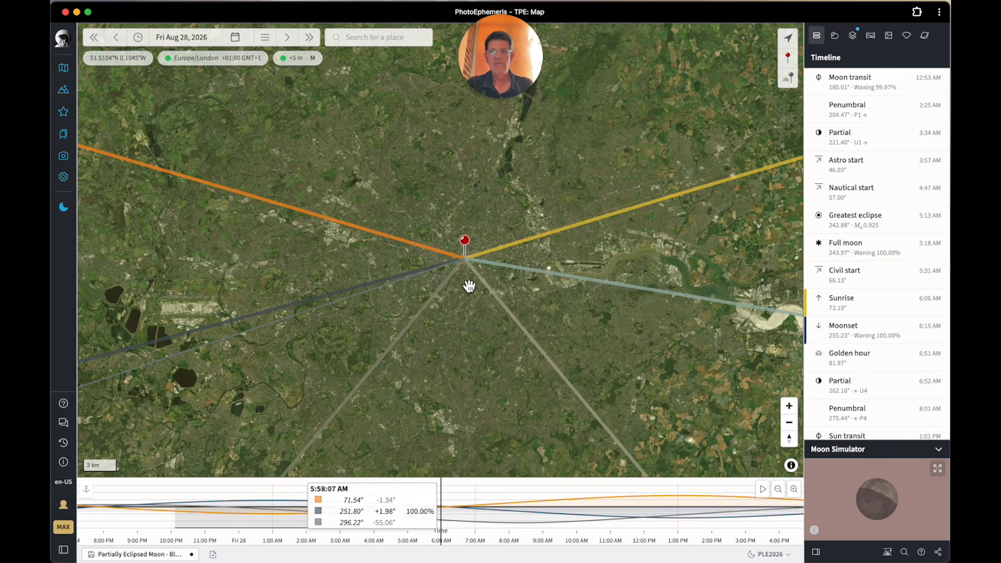
scroll(469, 286, "up", 5)
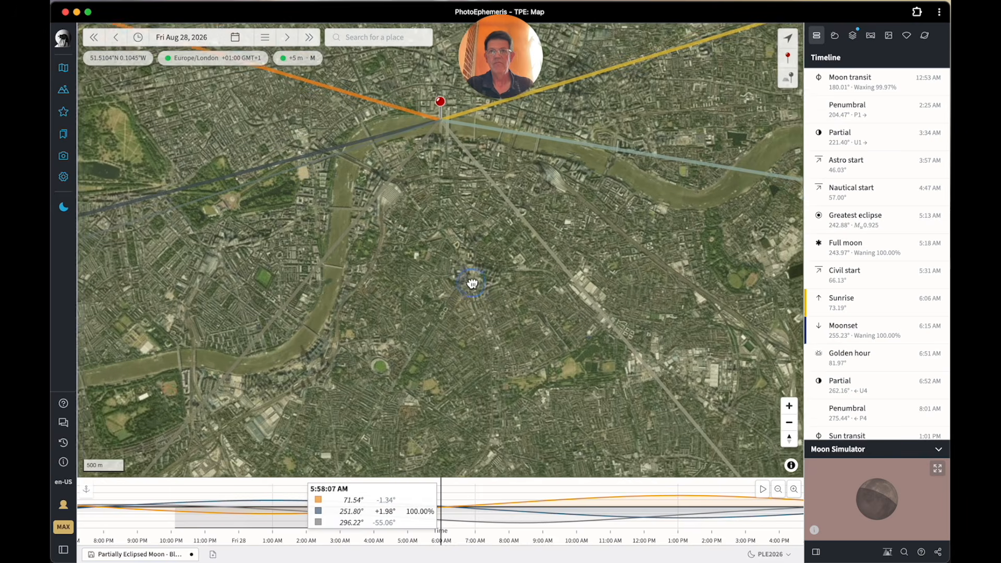
left_click_drag(472, 284, 494, 352)
left_click_drag(482, 267, 494, 321)
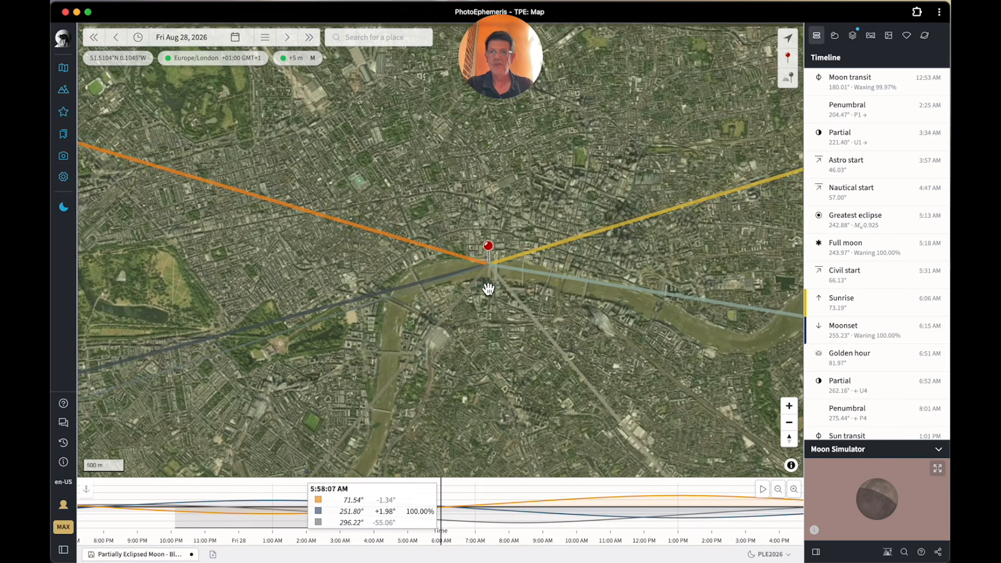
scroll(488, 289, "up", 3)
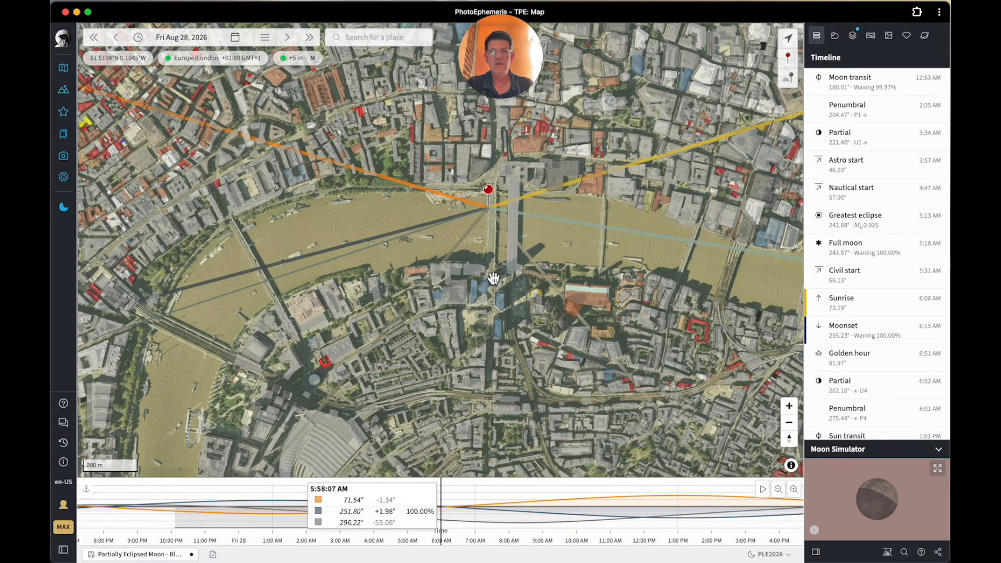
left_click_drag(492, 278, 502, 295)
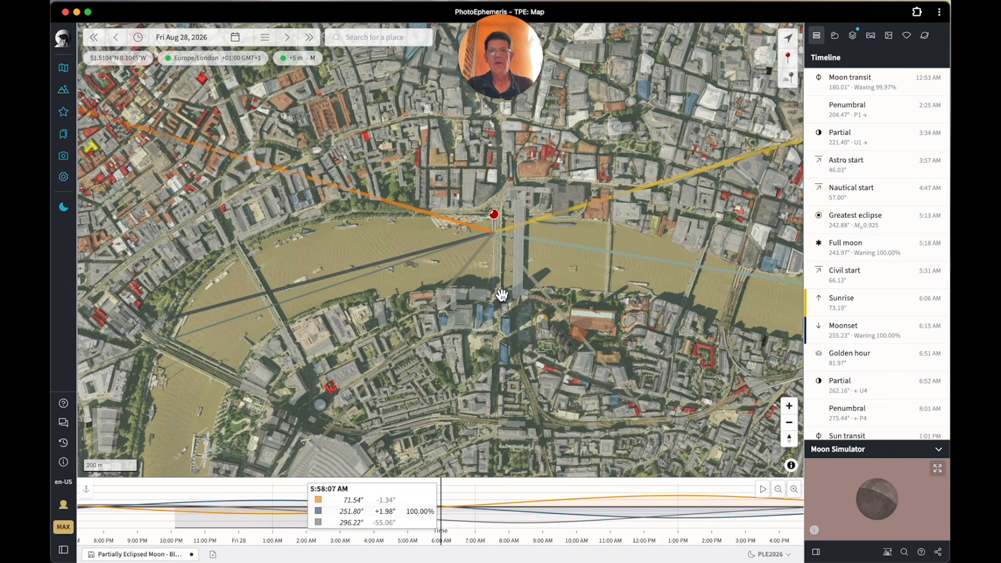
scroll(514, 293, "down", 3)
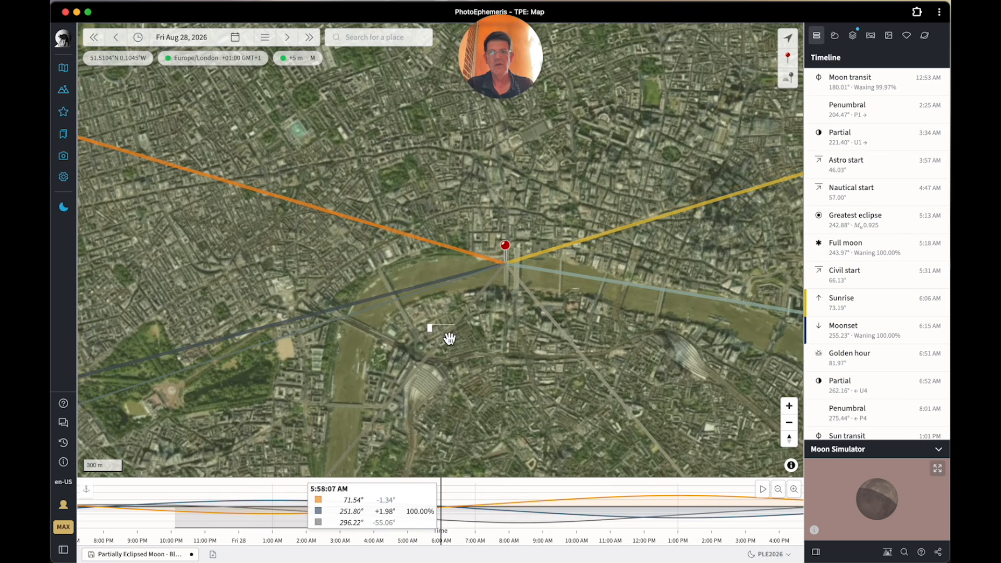
scroll(510, 283, "up", 5)
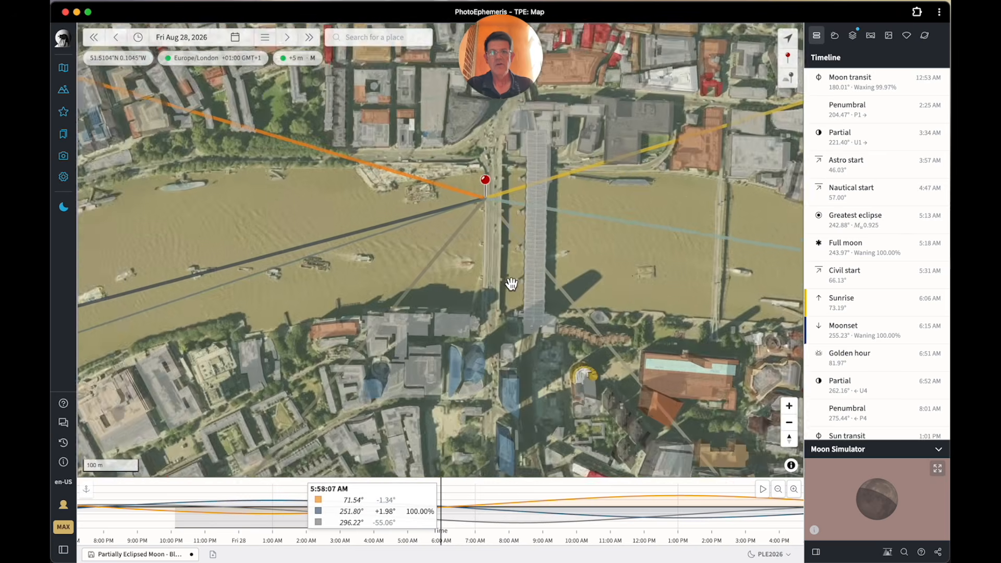
scroll(511, 284, "up", 3)
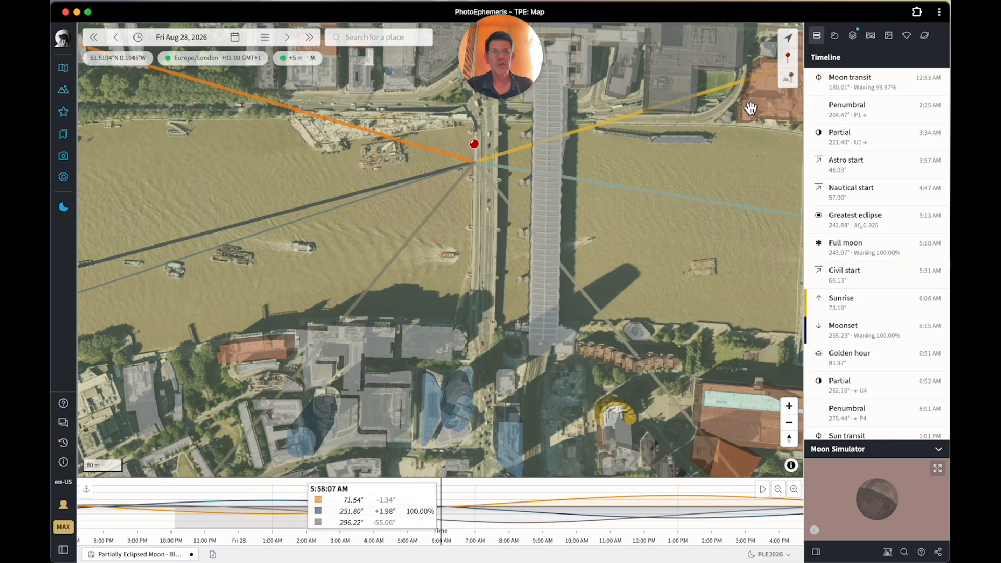
scroll(550, 186, "down", 8)
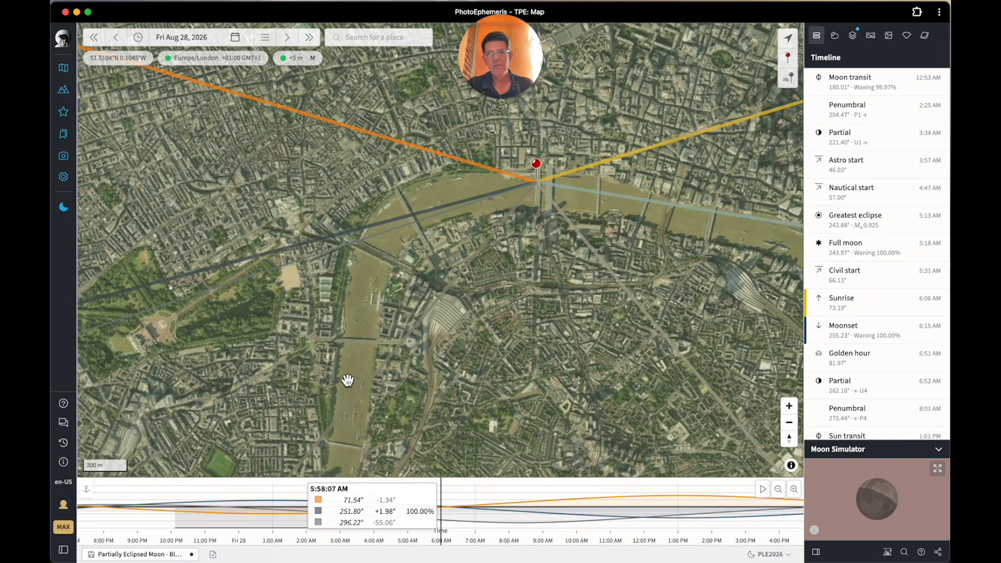
Step: Return to the 3D view and frame the Moon above the London skyline at a focal length of about 60 mm
left_click(64, 91)
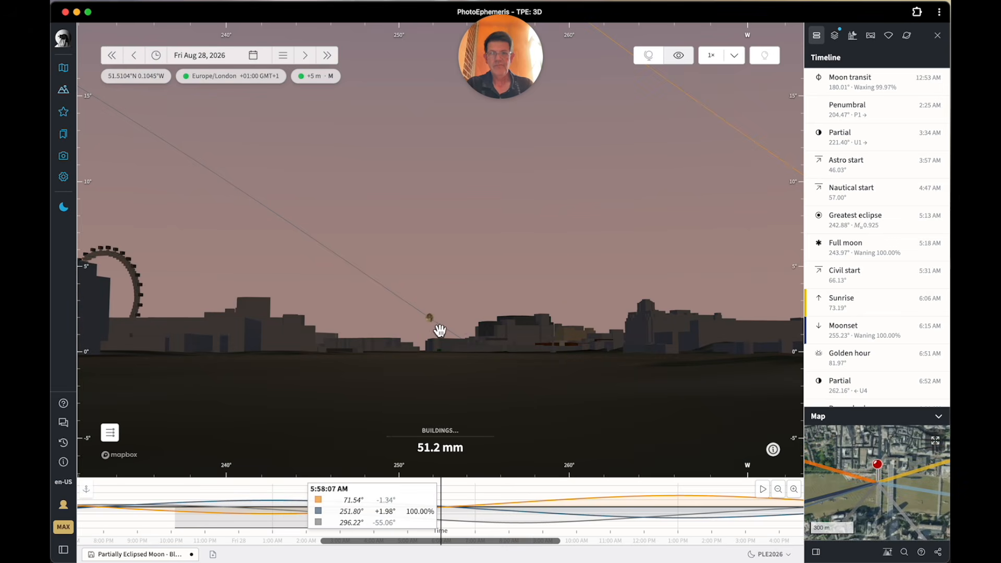
left_click_drag(484, 323, 521, 302)
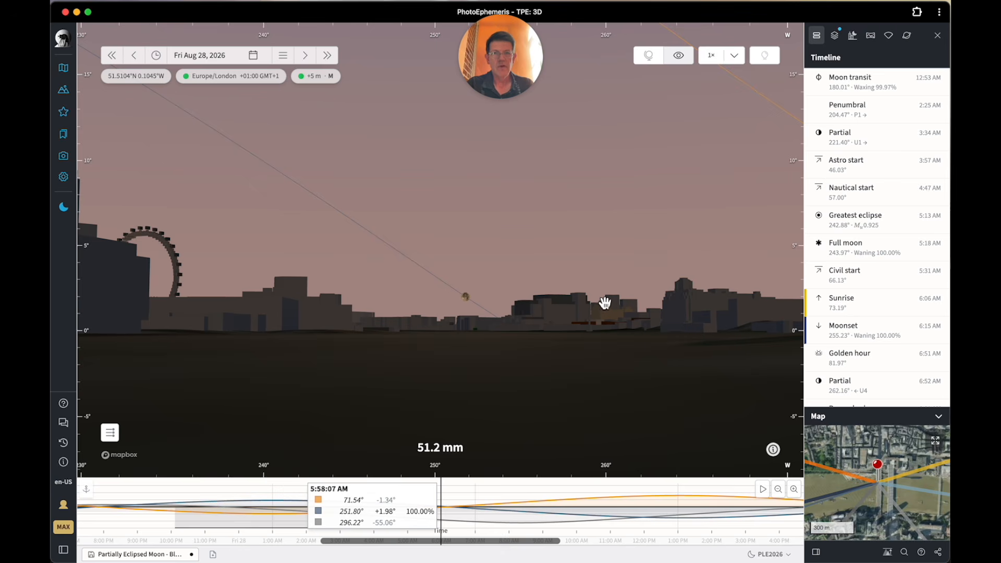
scroll(601, 313, "up", 5)
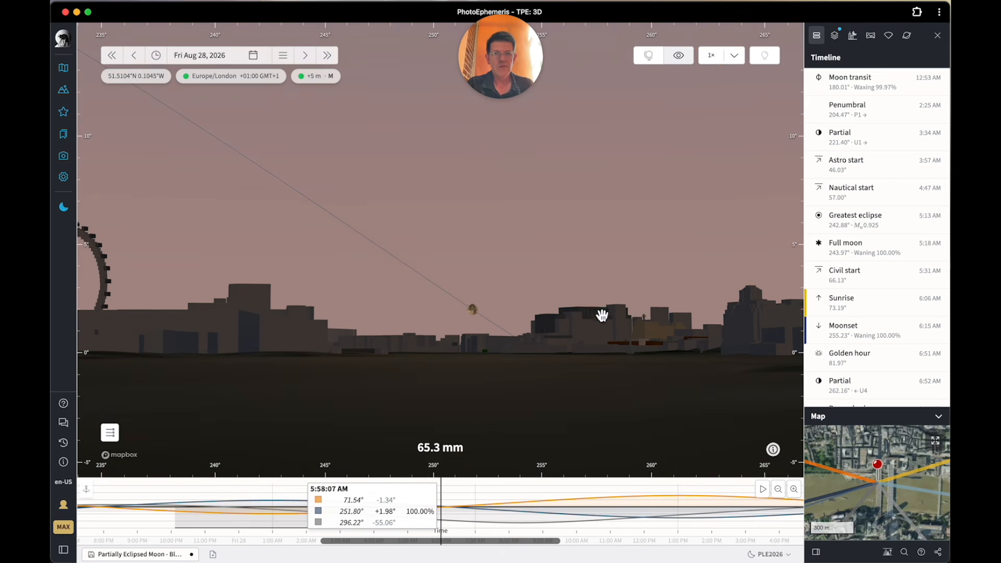
scroll(634, 336, "up", 2)
scroll(634, 337, "down", 5)
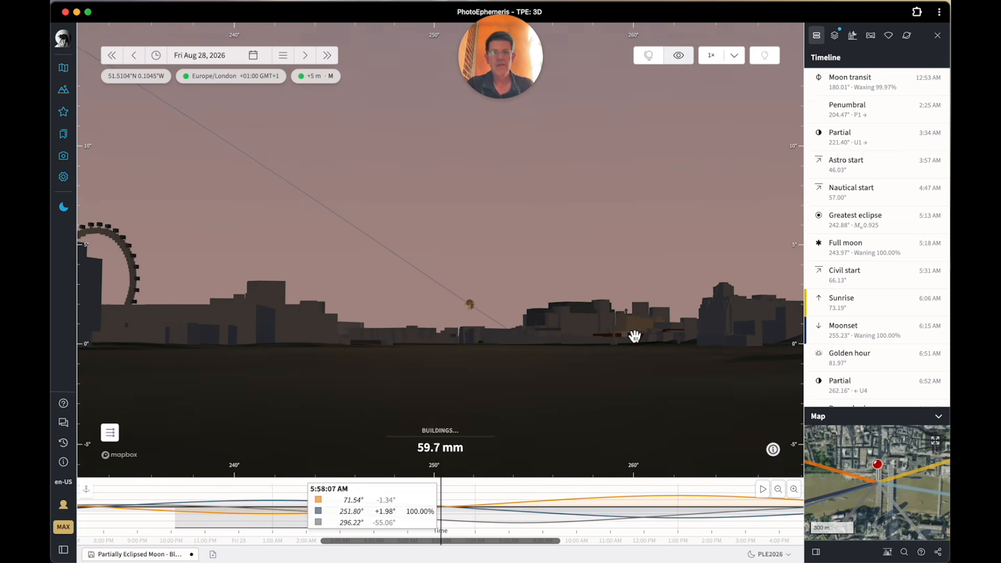
Step: Widen the London skyline view to a focal length of about 49 mm and close the Blackfriars Bridge shot plan
scroll(634, 336, "down", 1)
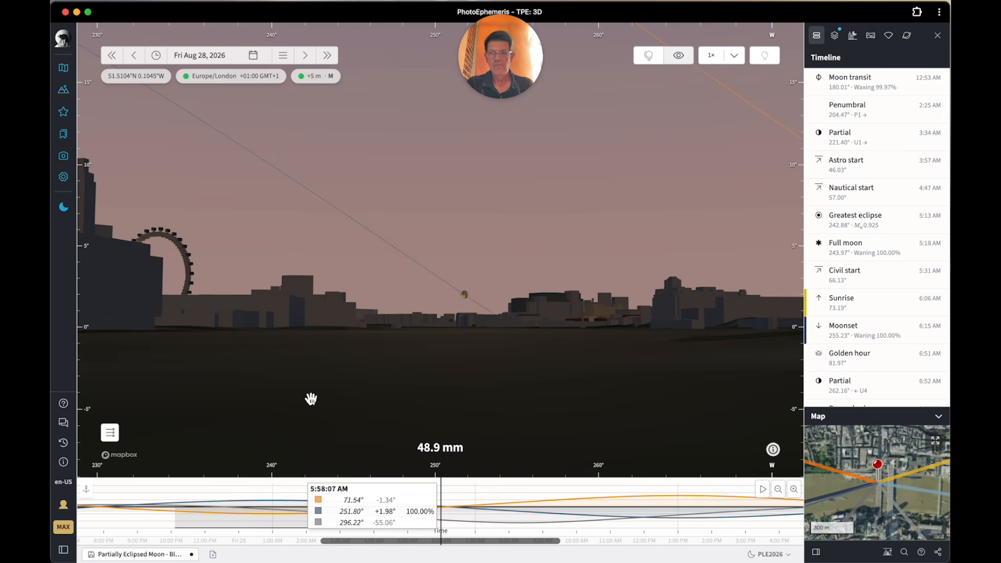
left_click(193, 554)
left_click(610, 315)
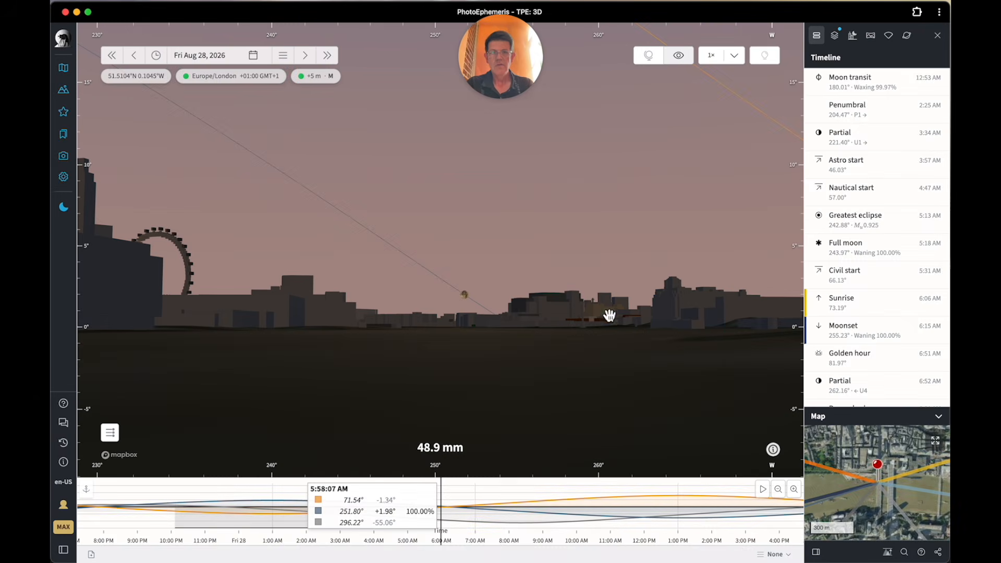
Step: Open the shot plan "Partial Moonset over Malpica de Bergantinos" from the library's PLE2026 list with its saved view
left_click(63, 137)
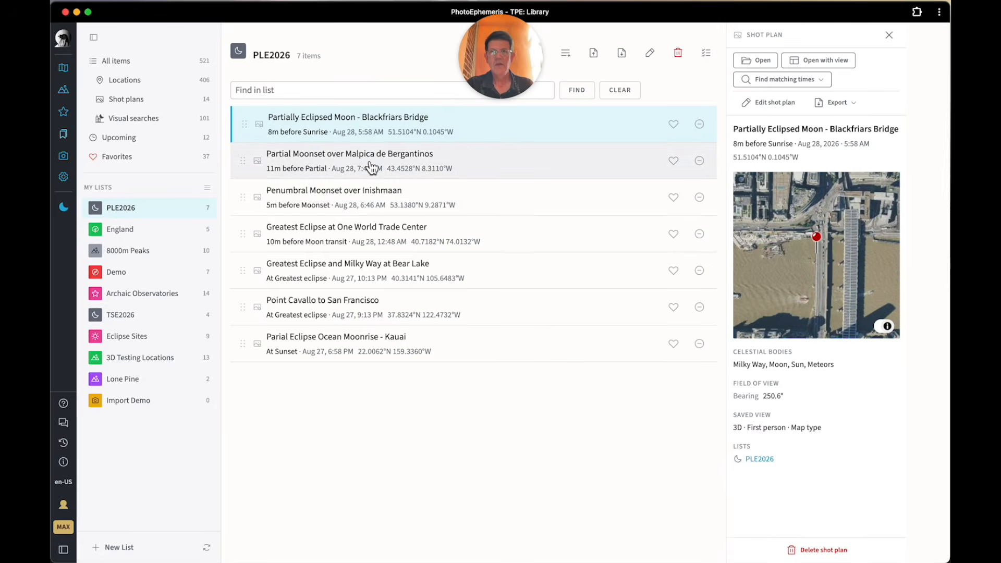
left_click(371, 166)
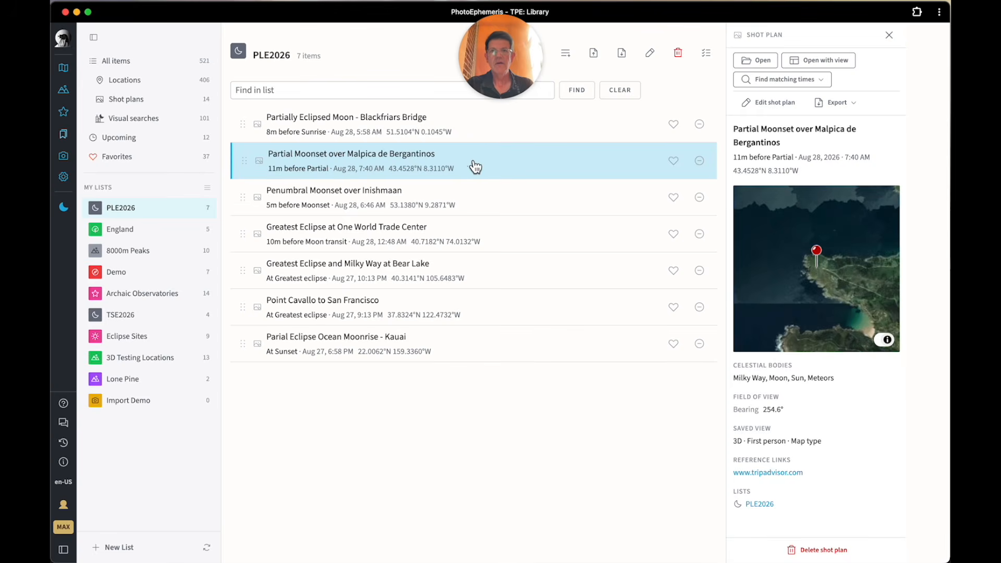
left_click(516, 164)
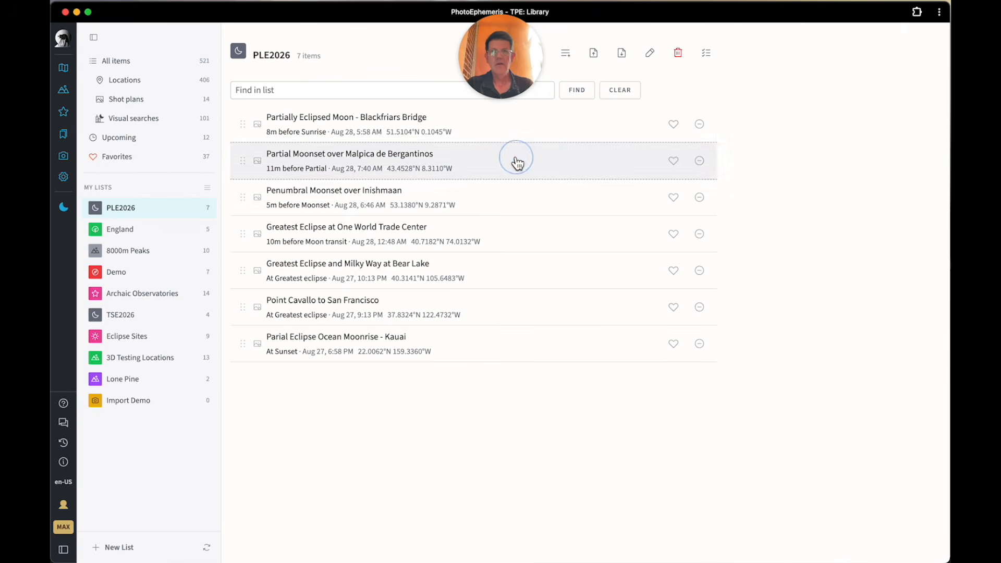
left_click(602, 154)
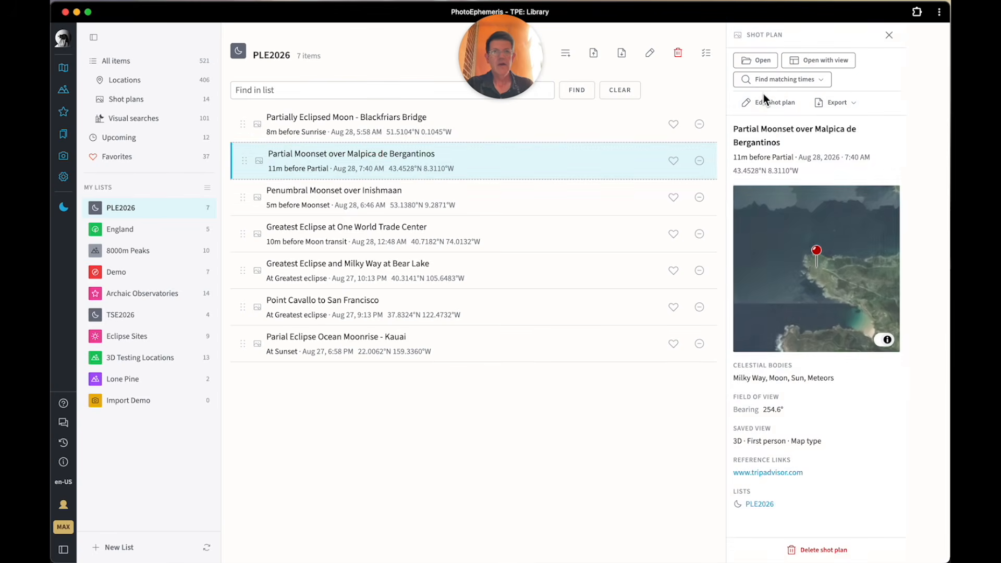
left_click(814, 61)
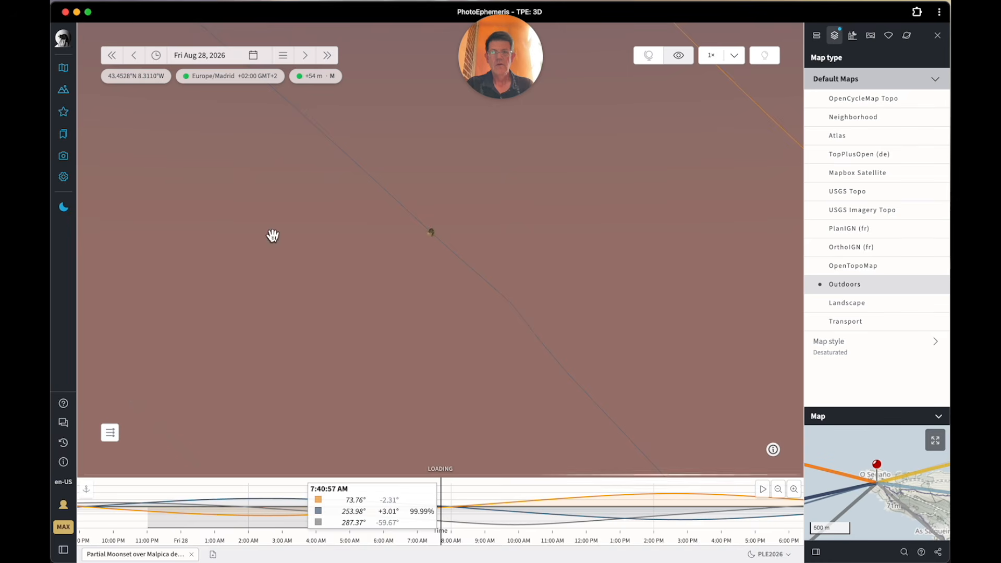
Step: Examine the Galician shooting position on the map and the Moon's direction line across the sea and the coast near Malpica
left_click(63, 67)
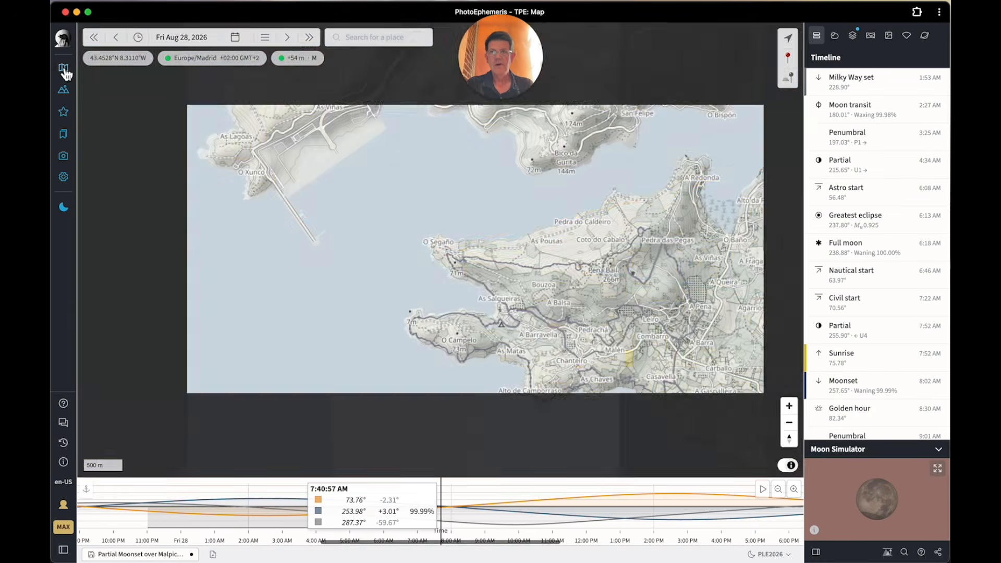
scroll(460, 311, "down", 5)
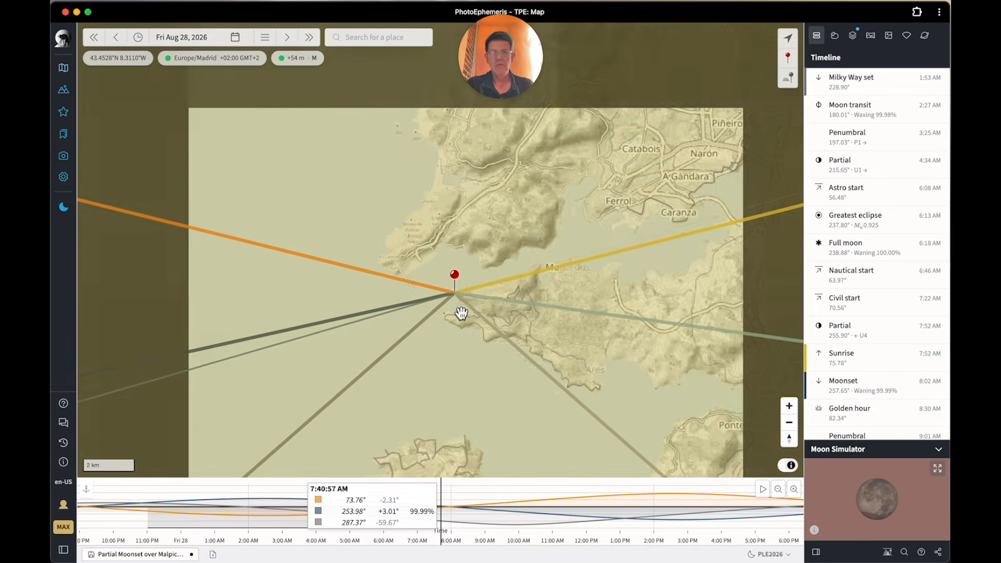
scroll(462, 311, "down", 2)
left_click_drag(469, 387, 582, 303)
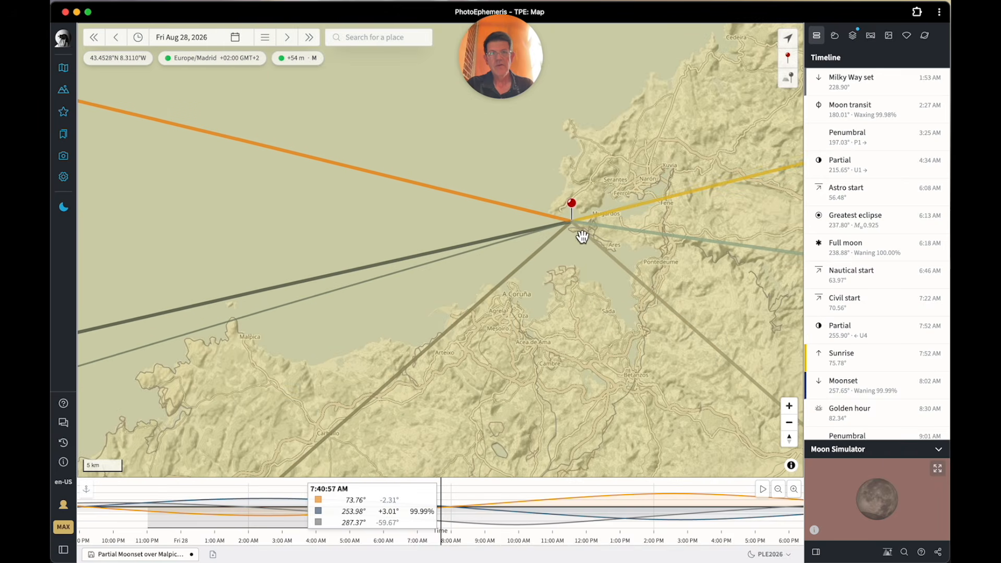
scroll(575, 238, "up", 4)
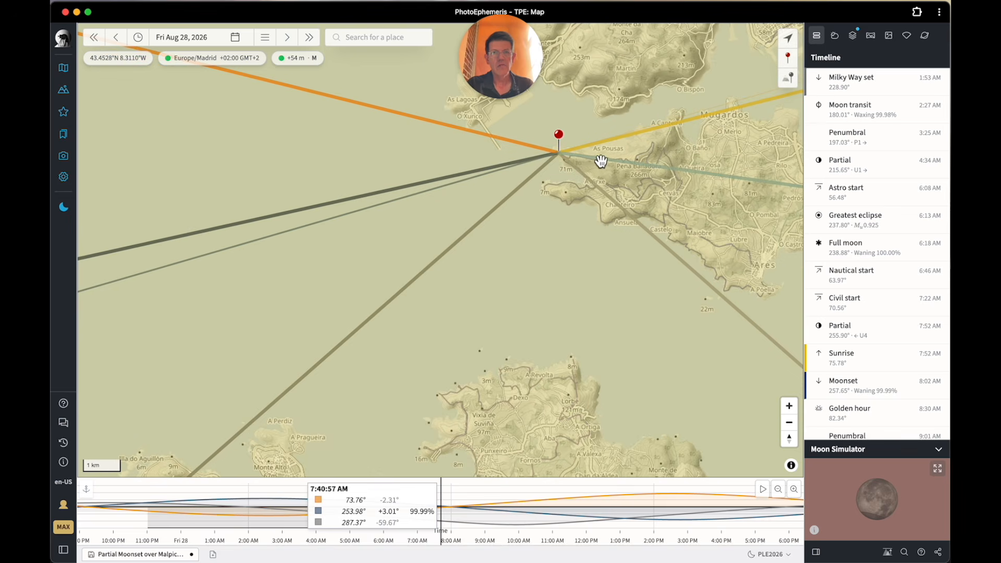
scroll(572, 224, "down", 5)
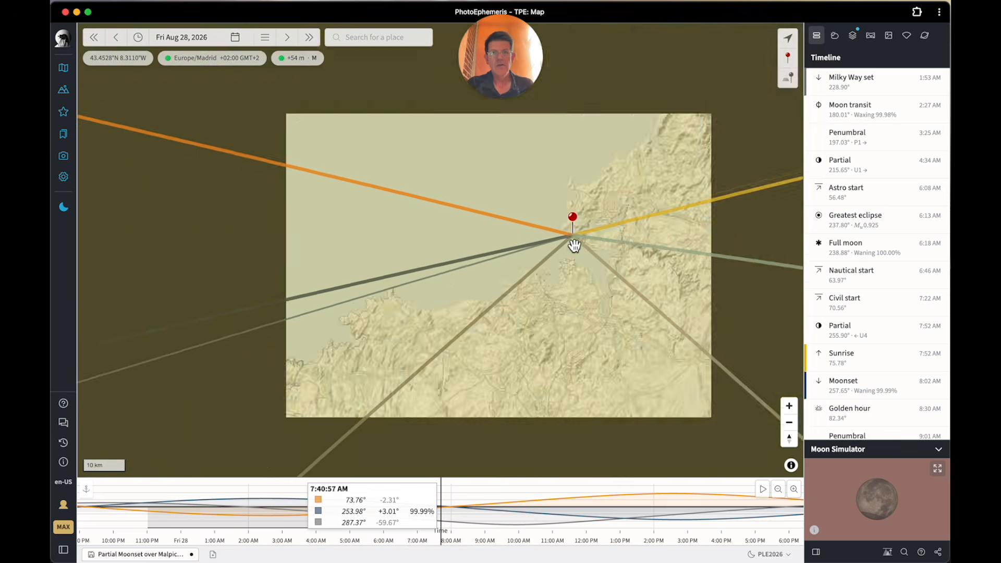
scroll(593, 269, "up", 2)
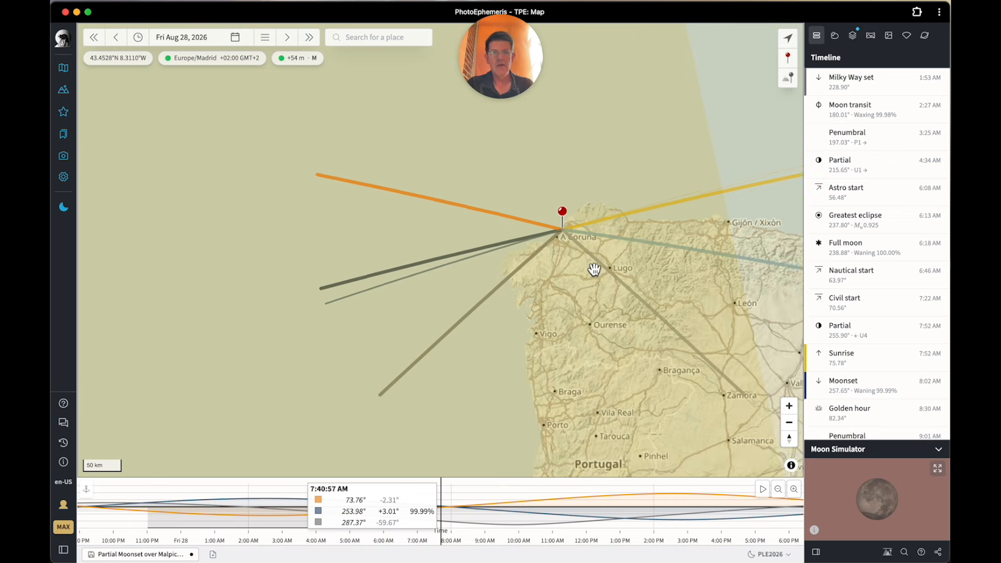
scroll(565, 244, "up", 5)
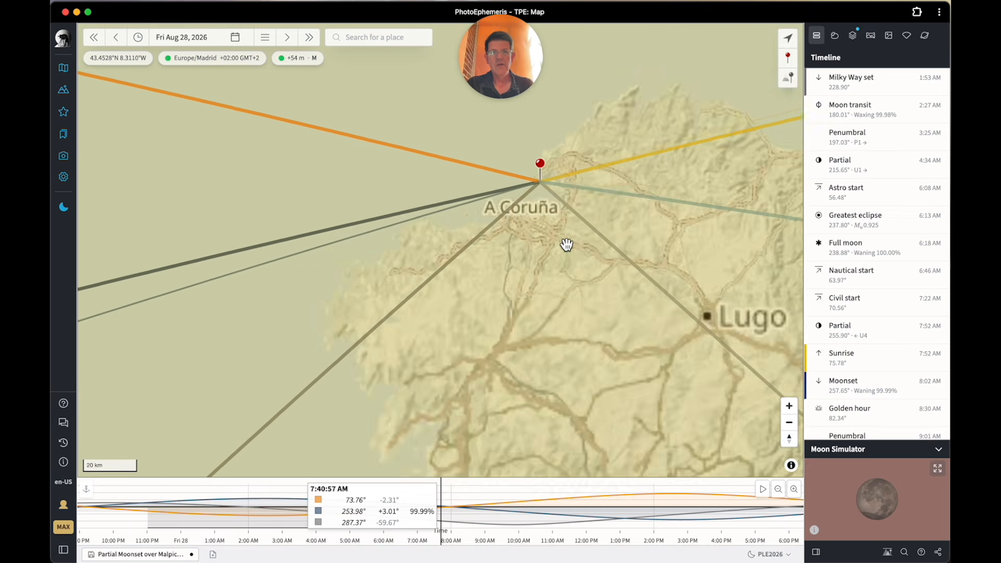
left_click_drag(537, 190, 538, 244)
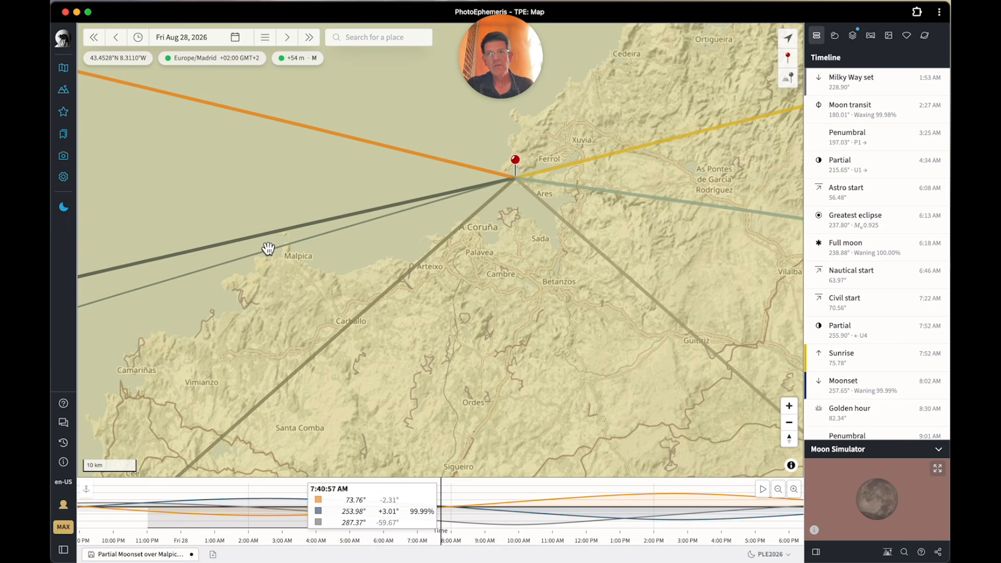
scroll(502, 211, "up", 5)
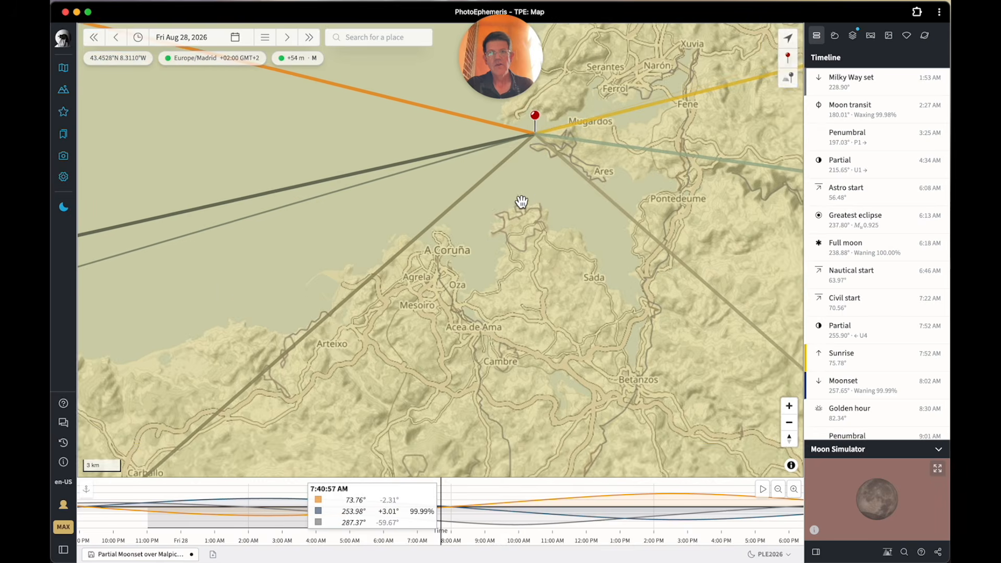
left_click_drag(540, 186, 612, 237)
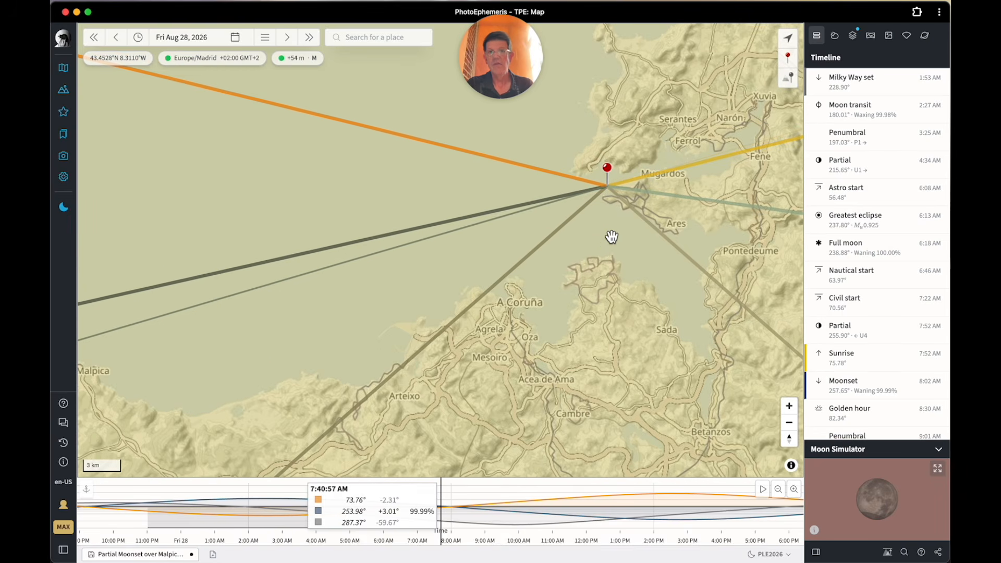
Step: Frame the Moon above the sea horizon in 3D at about 152 mm and inspect the Earth's shadow in the Moon Simulator
left_click(64, 91)
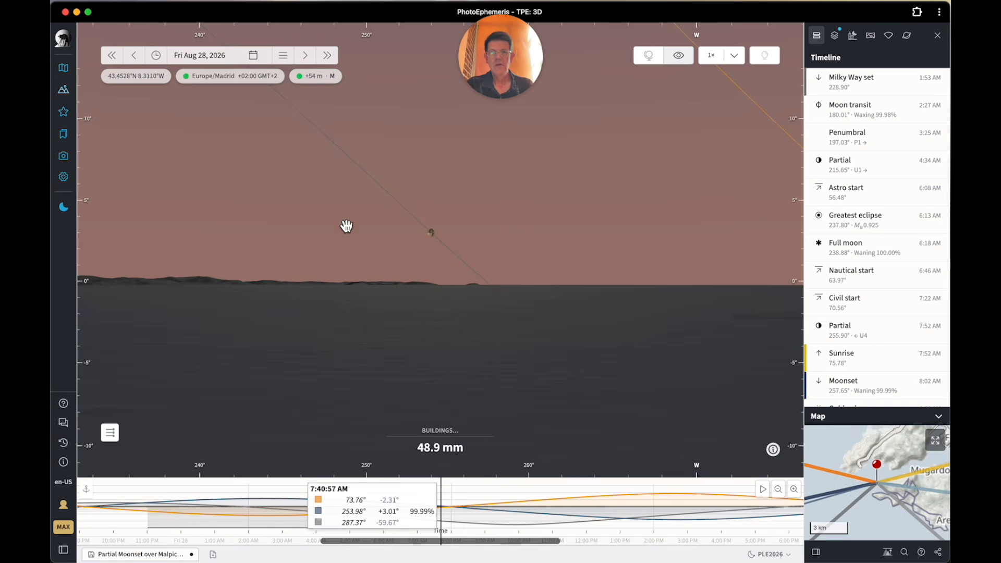
scroll(444, 286, "up", 10)
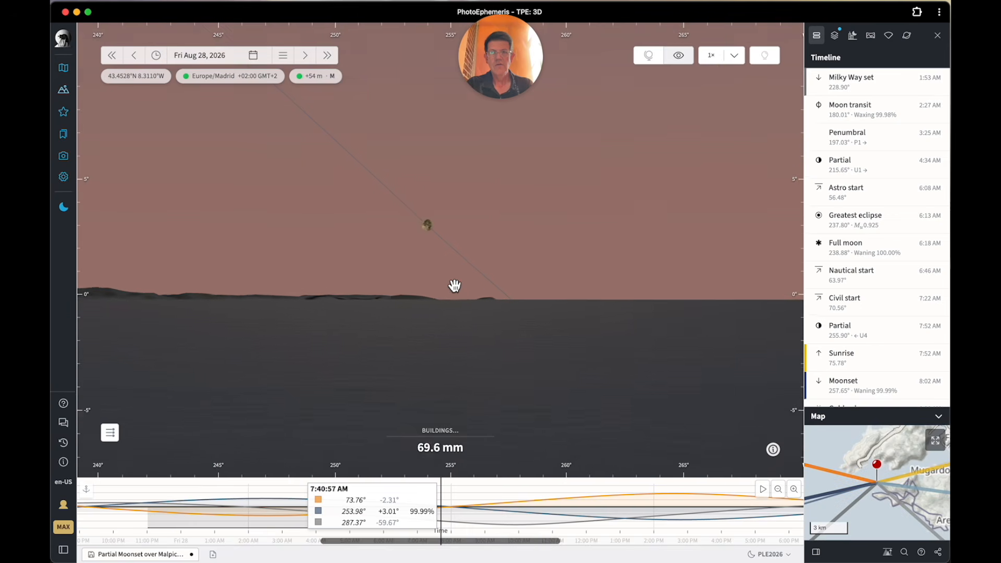
scroll(454, 286, "up", 2)
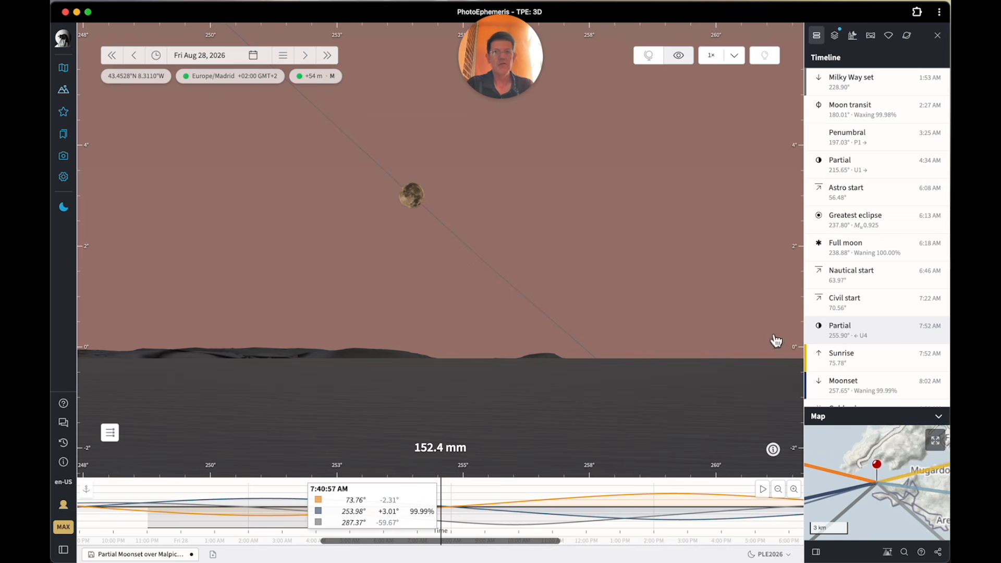
left_click(65, 208)
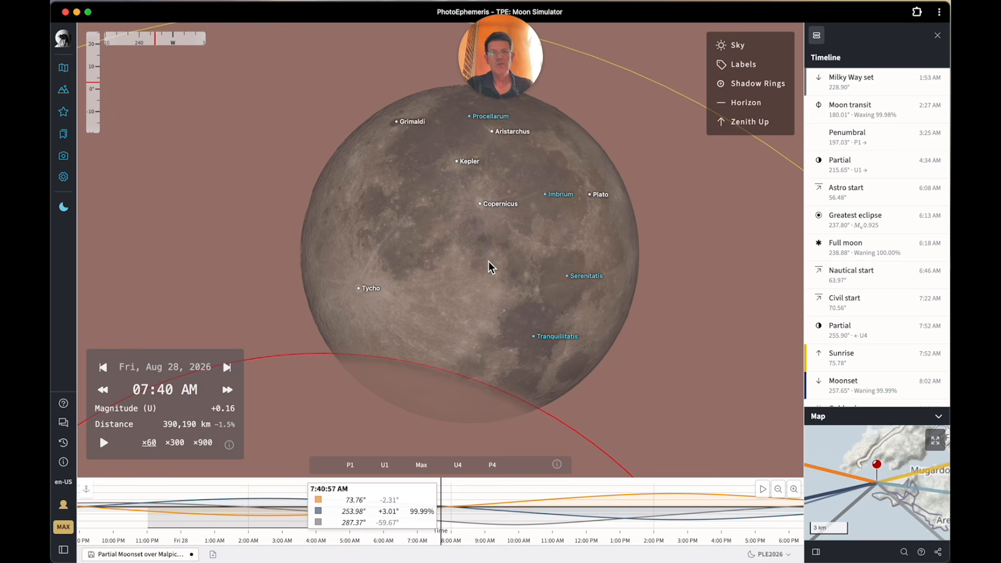
Step: Open the shot plan "Penumbral Moonset over Inishmaan" from the library's PLE2026 list with its saved view
left_click(64, 90)
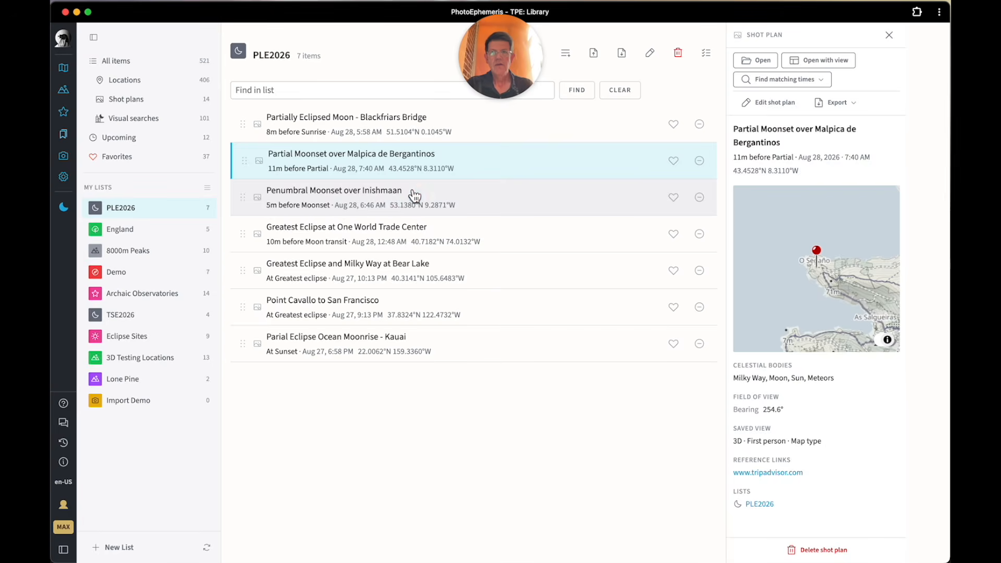
left_click(416, 196)
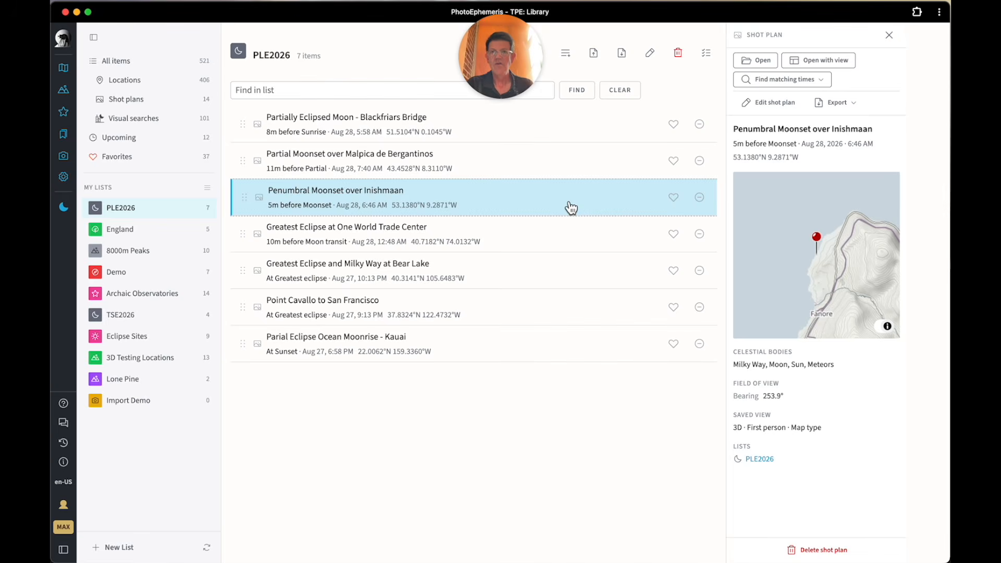
left_click(810, 61)
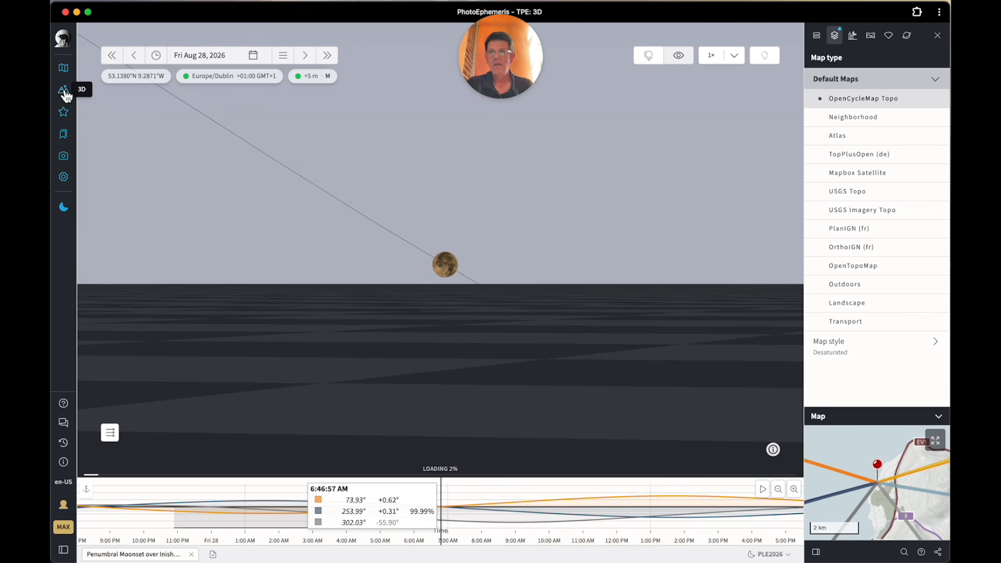
Step: Examine the shooting position near Fanore on the map and the Moon's direction line across the islands off Ireland's west coast
left_click(63, 68)
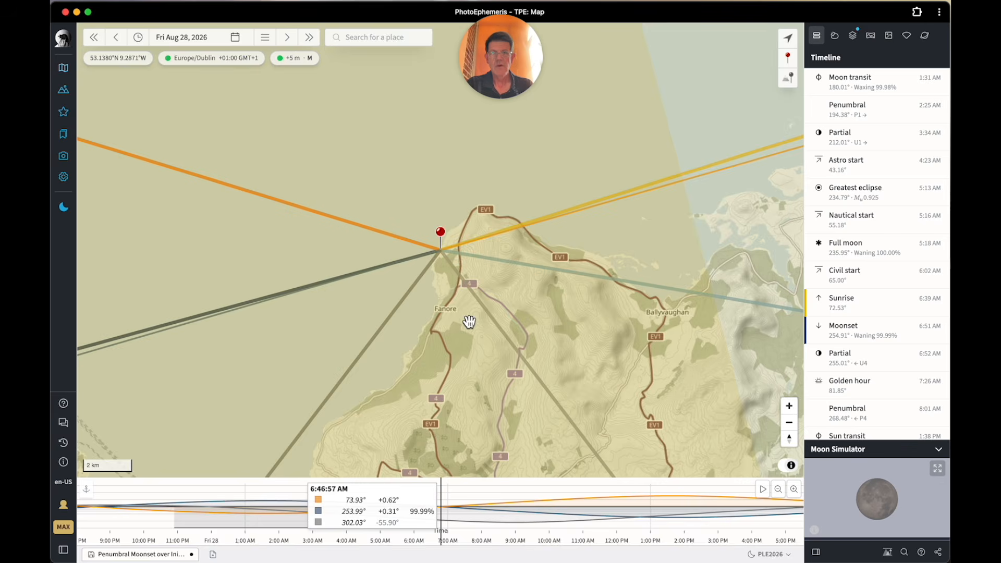
scroll(469, 321, "down", 5)
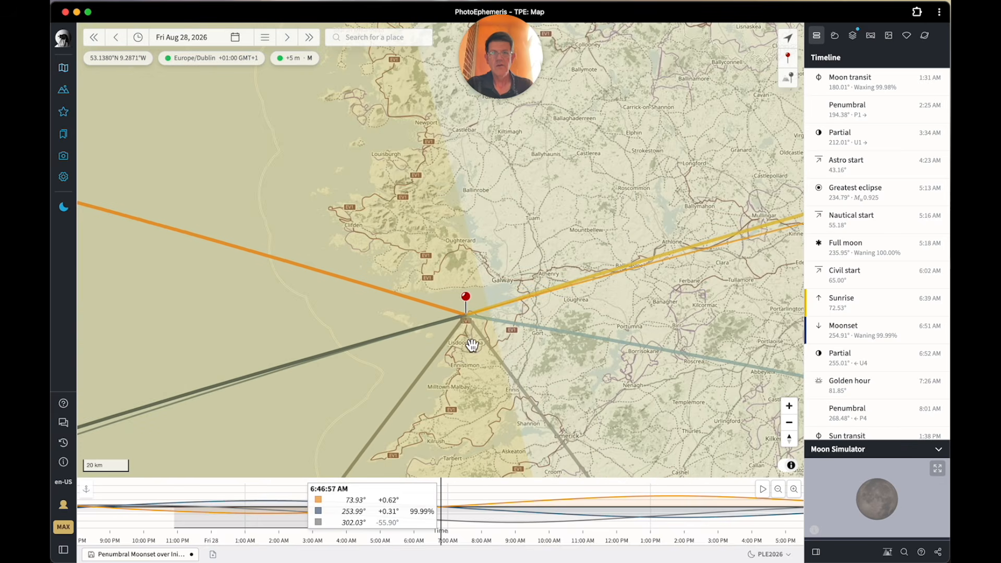
scroll(471, 344, "up", 4)
left_click_drag(471, 284, 553, 308)
mouse_move(320, 304)
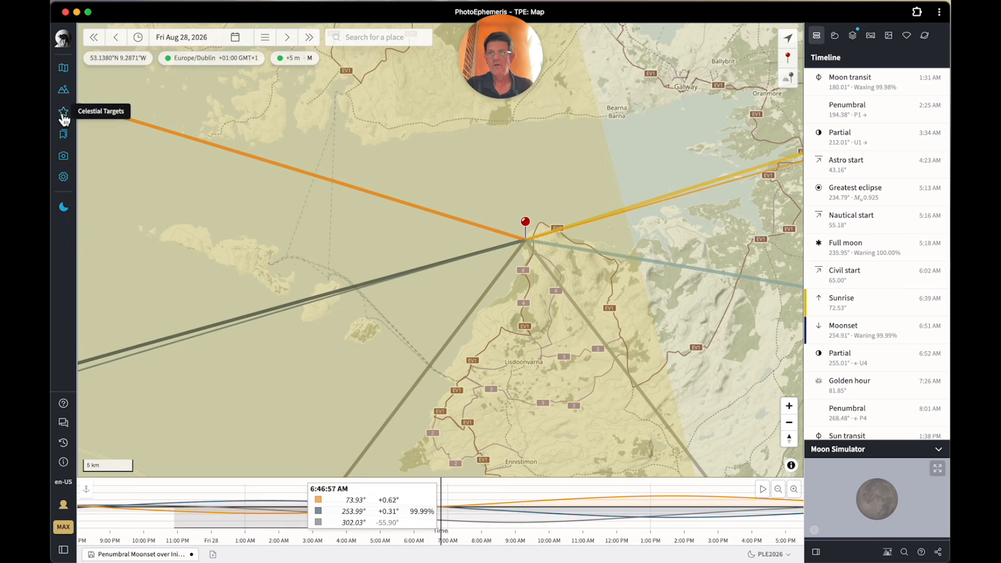
Step: Return to the 3D view, reframe the Moon setting over the island and review the eclipse and moonset events in the timeline
left_click(64, 93)
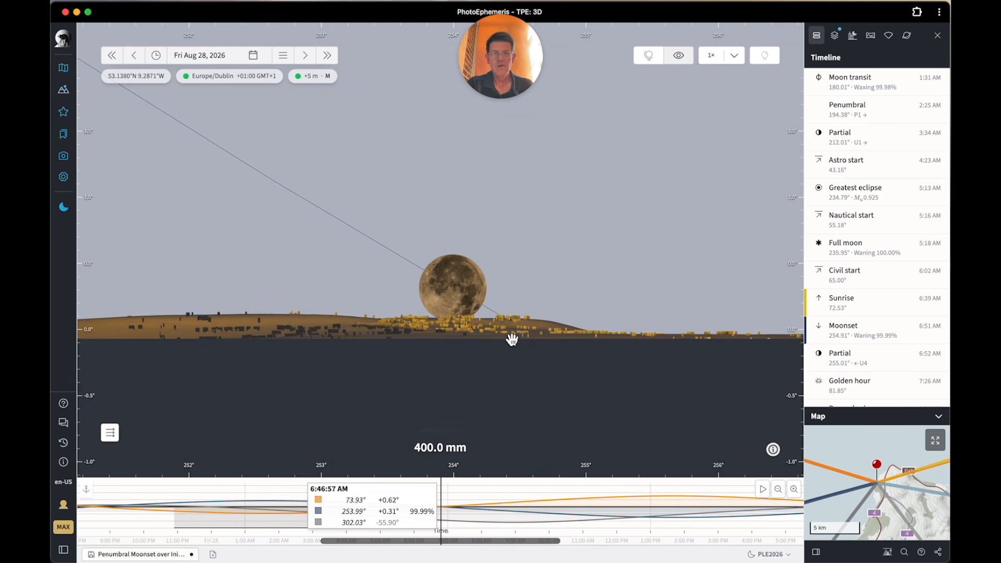
left_click_drag(522, 344, 500, 334)
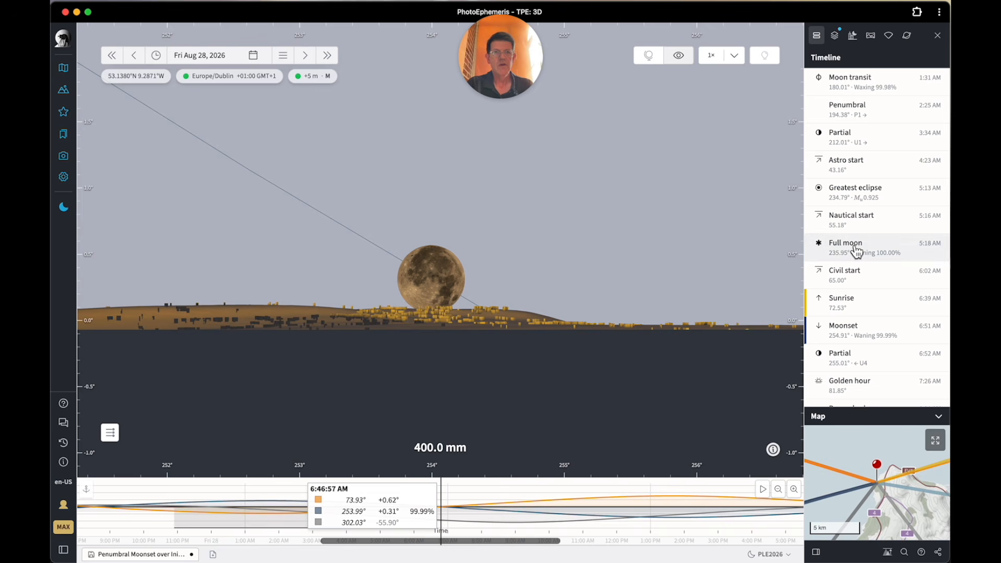
scroll(862, 271, "down", 3)
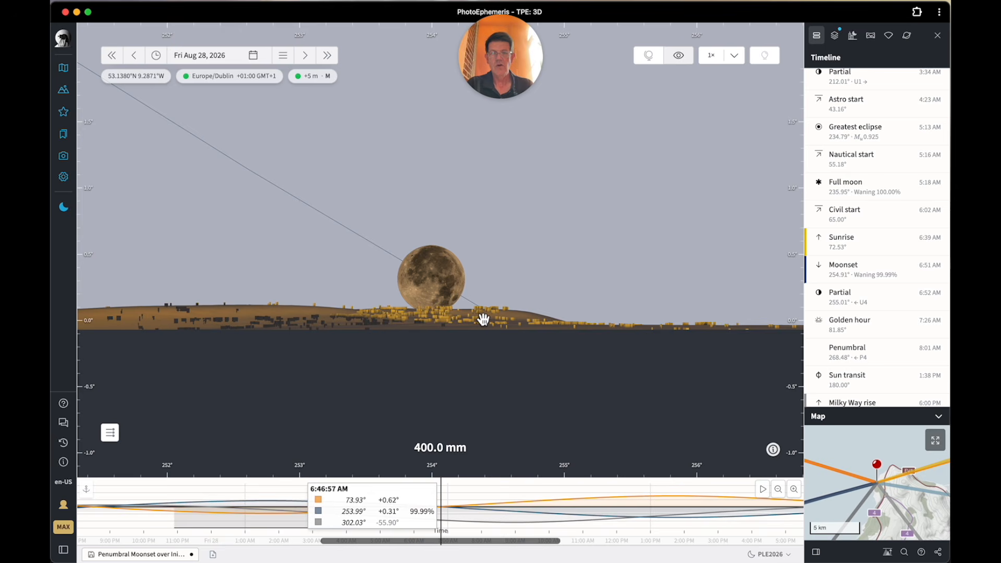
Step: Open the shot plan "Greatest Eclipse at One World Trade Center" from the library's PLE2026 list
left_click(63, 135)
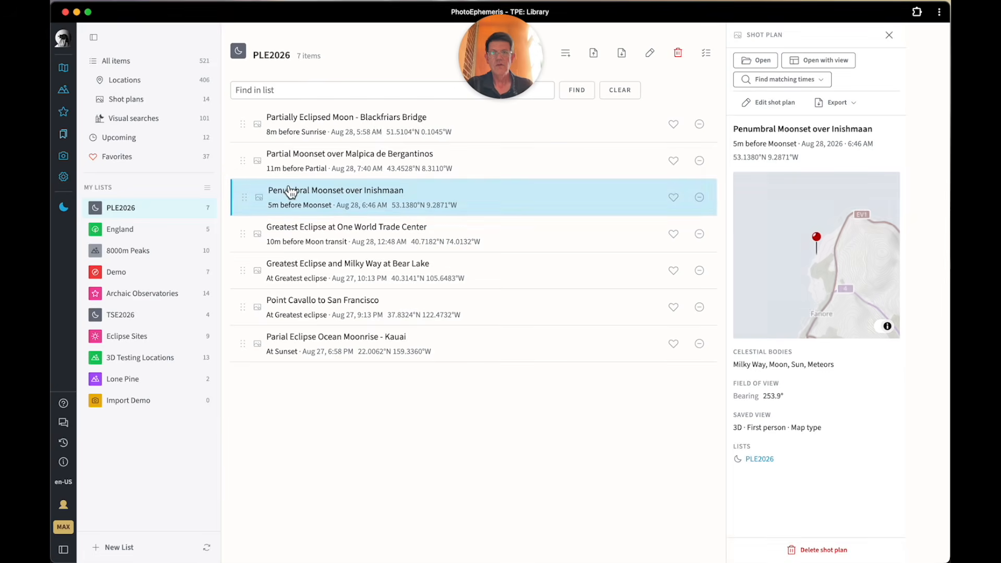
left_click(408, 233)
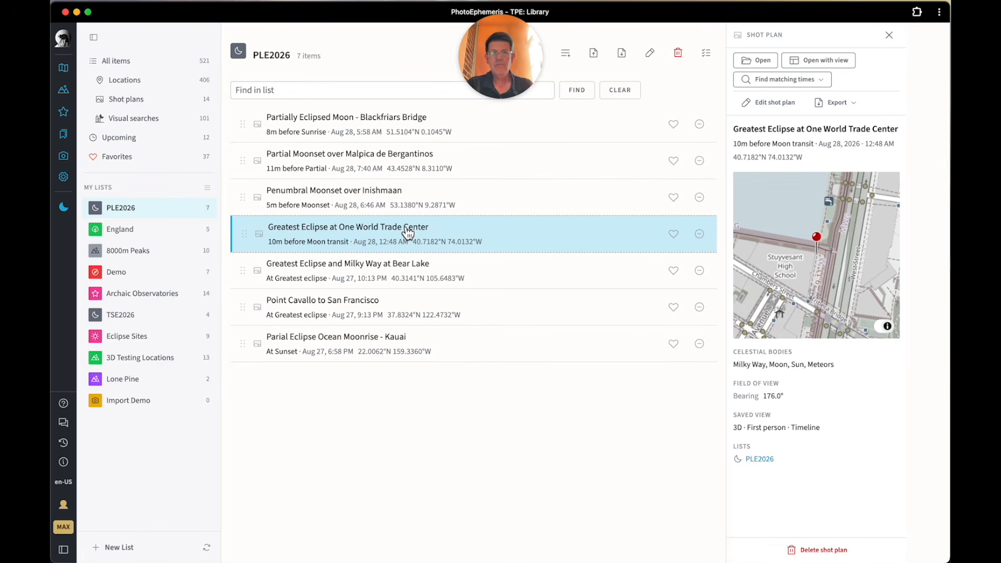
left_click(756, 61)
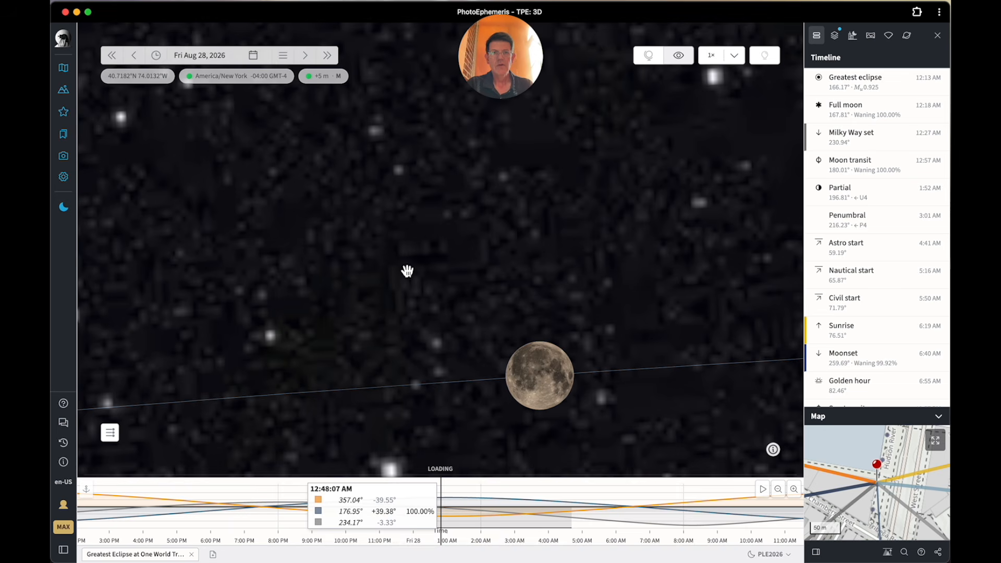
Step: Show the One World Trade Center plan's shooting position on the map and examine the Moon's direction lines across Lower Manhattan
left_click_drag(417, 346, 369, 242)
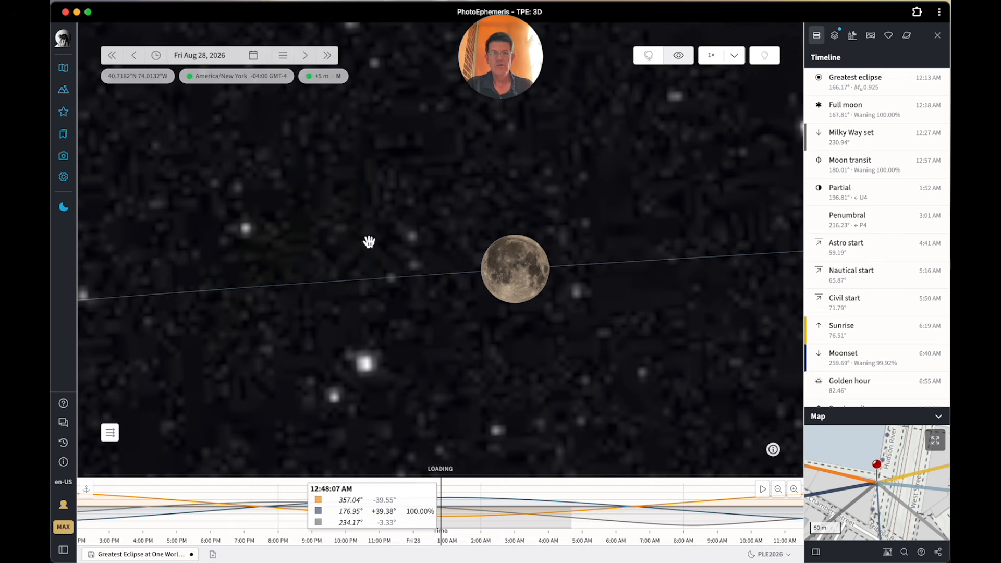
left_click(63, 68)
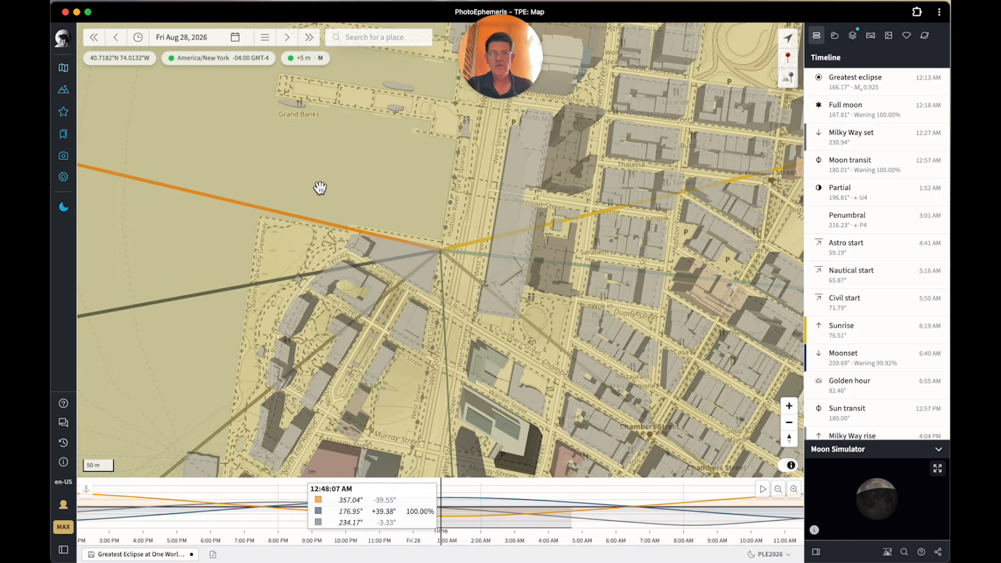
scroll(434, 281, "down", 5)
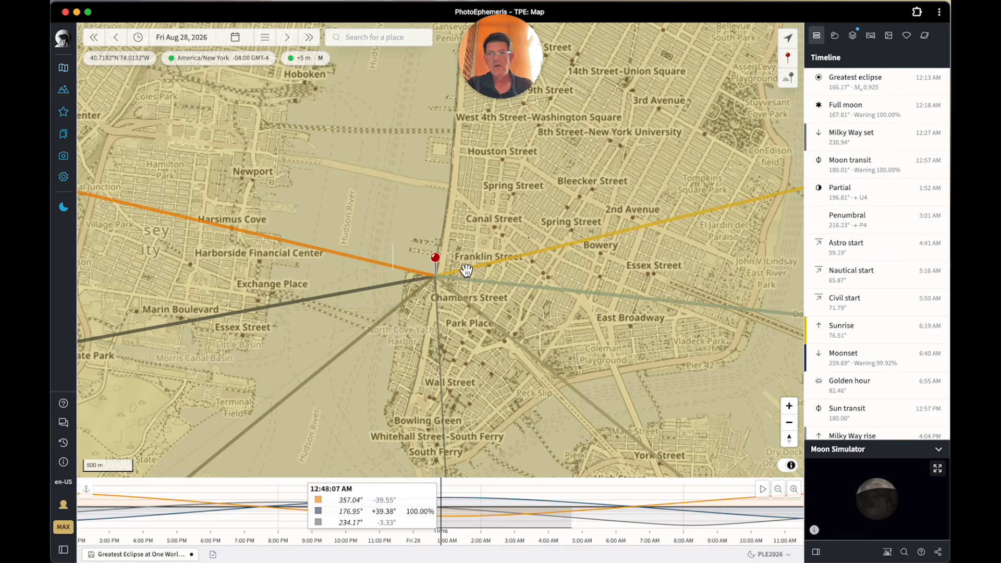
mouse_move(438, 303)
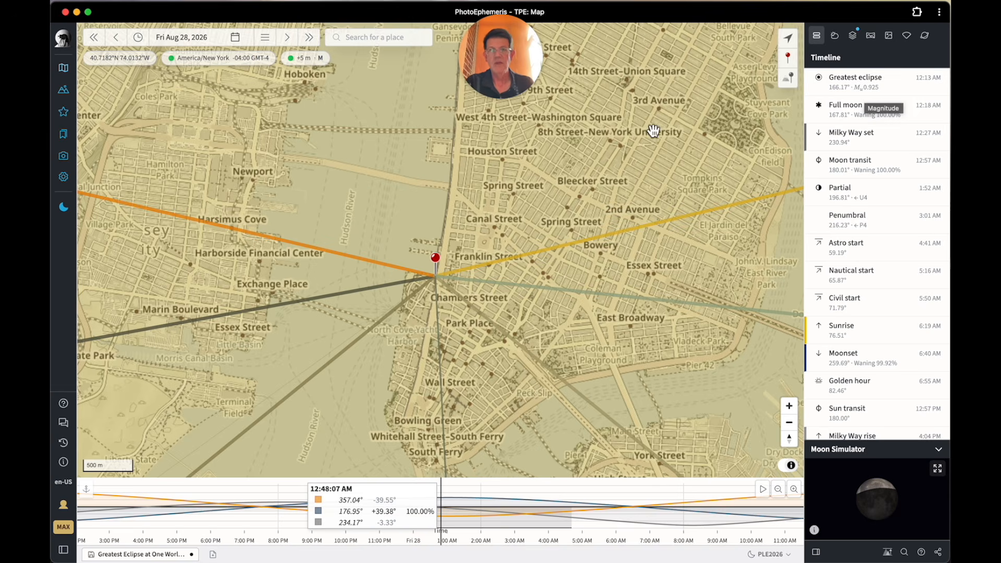
Step: Return to the 3D view, widen the framing to about 71 mm and select One World Trade Center's spire
left_click(63, 91)
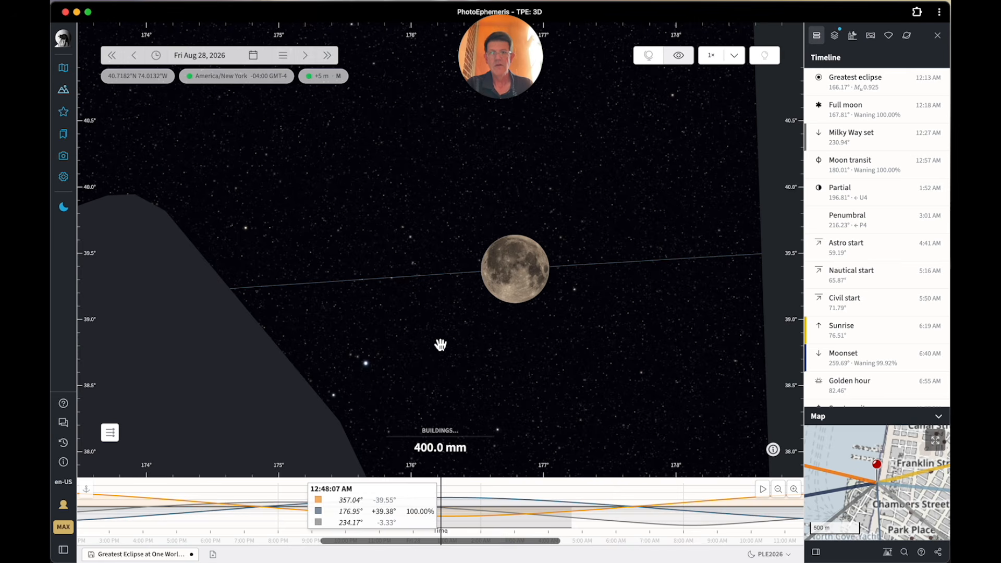
scroll(440, 345, "down", 5)
scroll(440, 344, "down", 8)
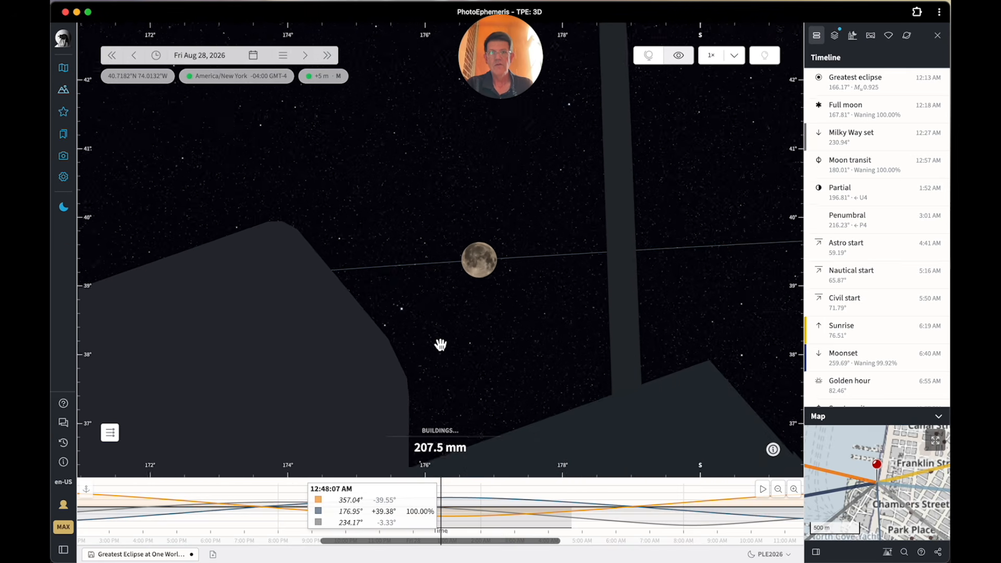
scroll(440, 345, "down", 3)
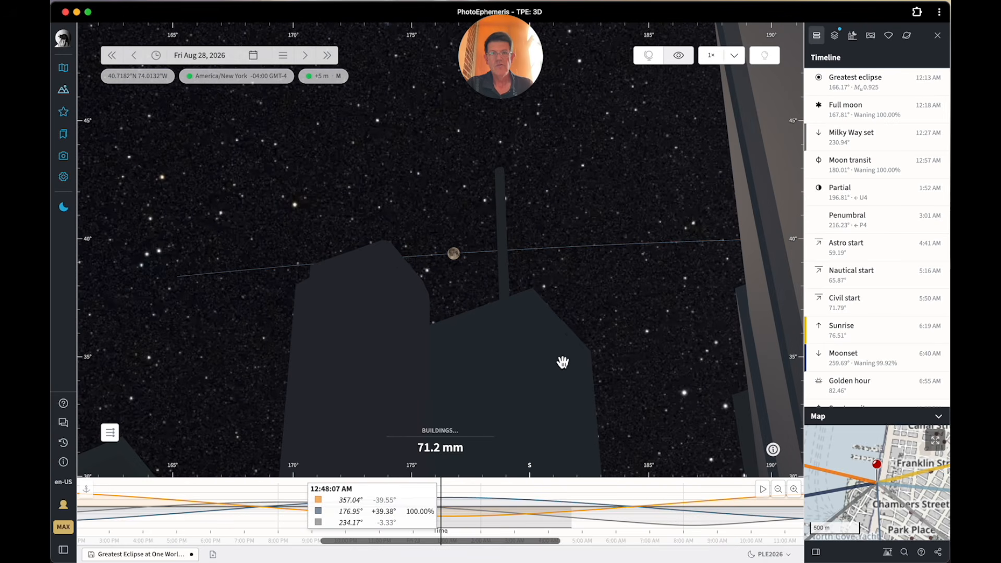
left_click(502, 224)
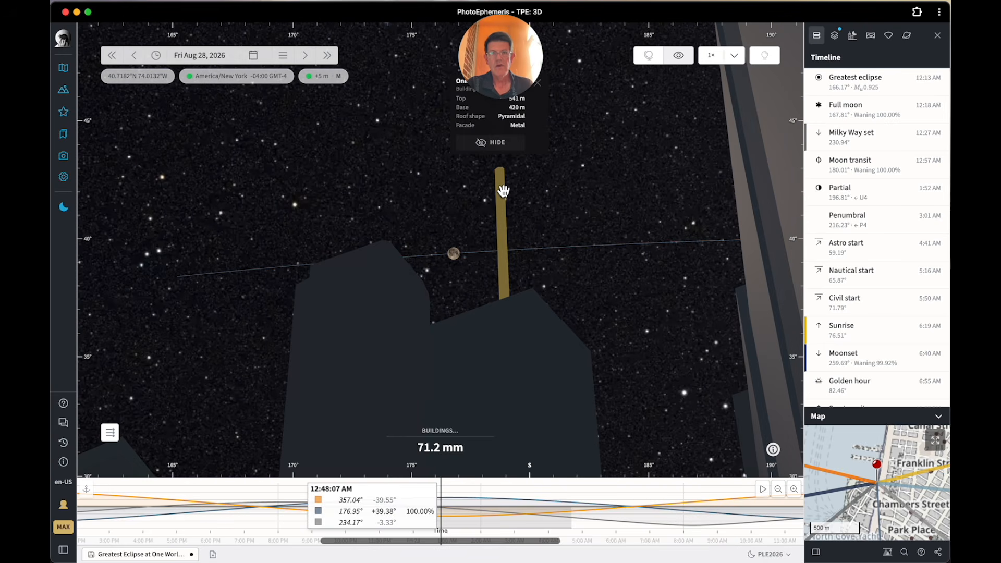
left_click_drag(521, 313, 432, 332)
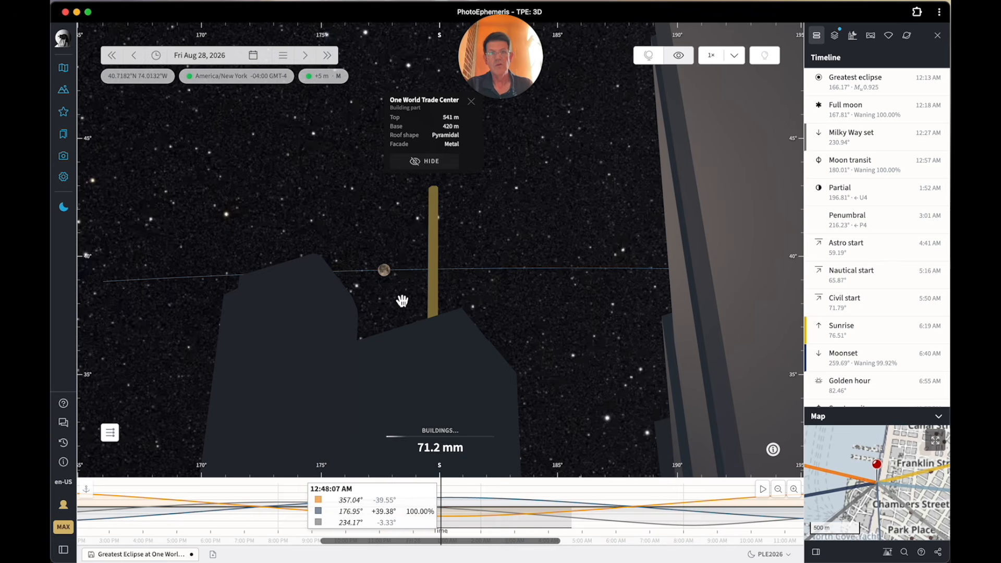
Step: Advance the time to 12:50:07 AM and compare the Moon's path with the spire at close and wide framings
scroll(413, 267, "up", 8)
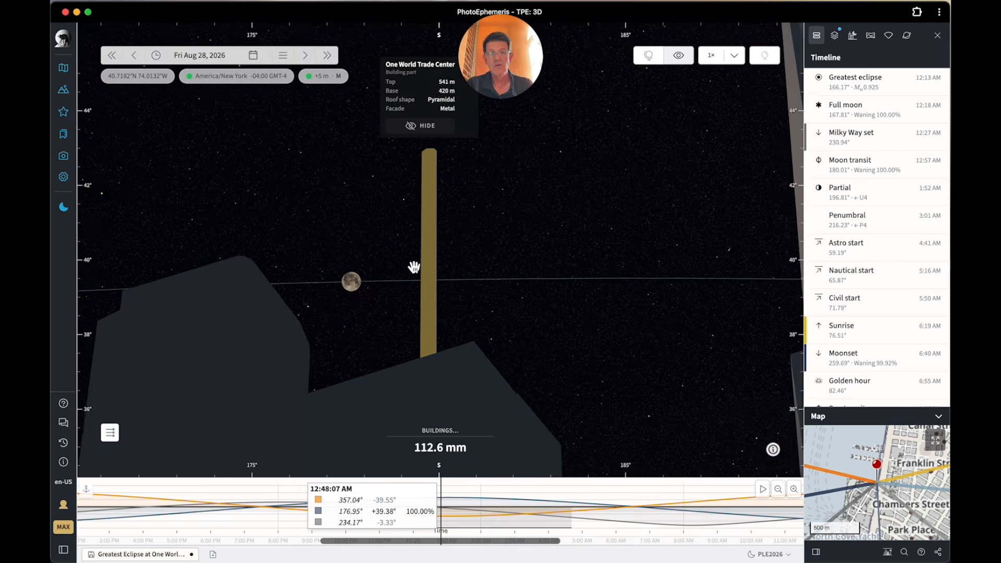
scroll(414, 267, "up", 2)
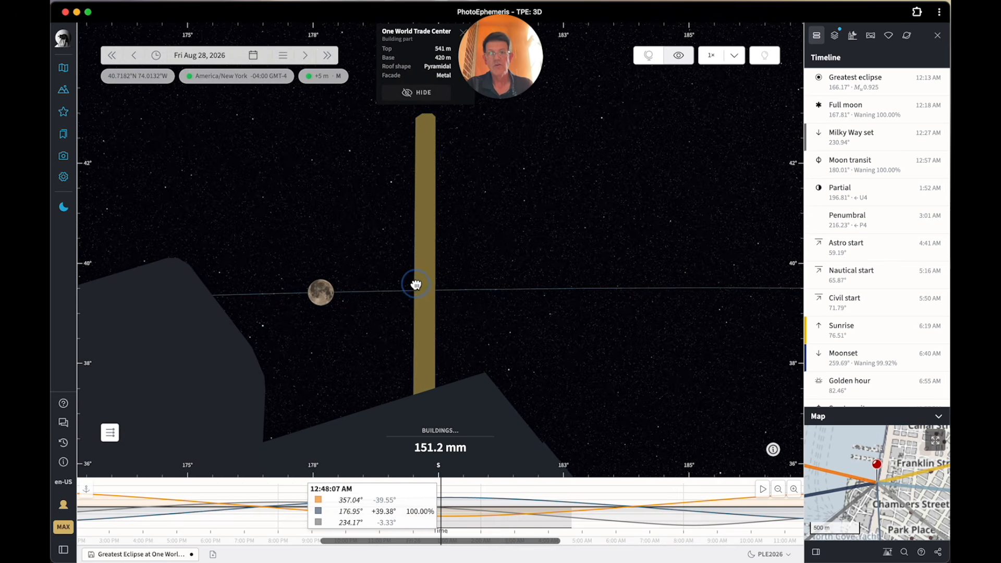
left_click_drag(413, 282, 466, 275)
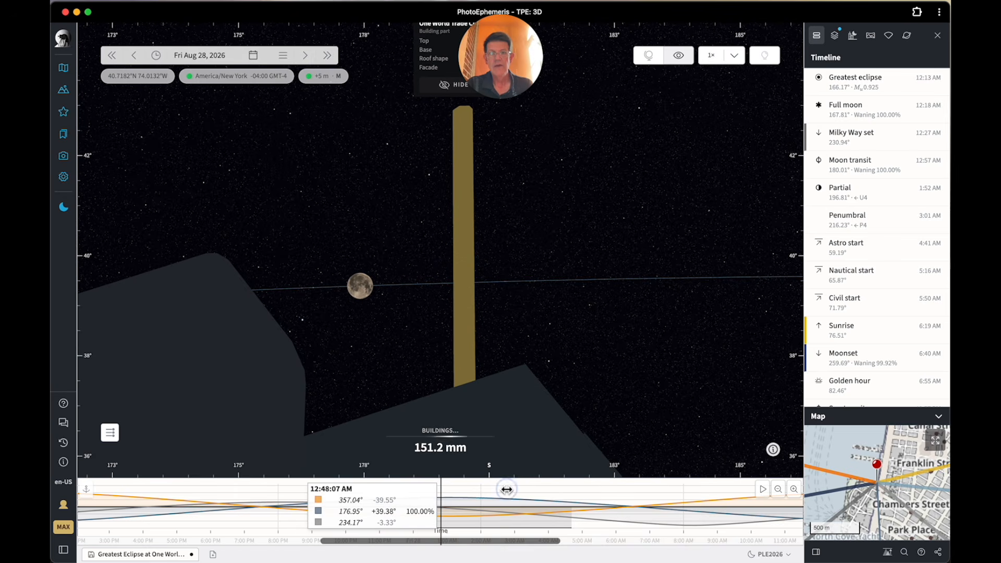
mouse_move(509, 488)
left_mouse_down()
mouse_move(499, 489)
mouse_move(520, 491)
mouse_move(504, 491)
left_mouse_up()
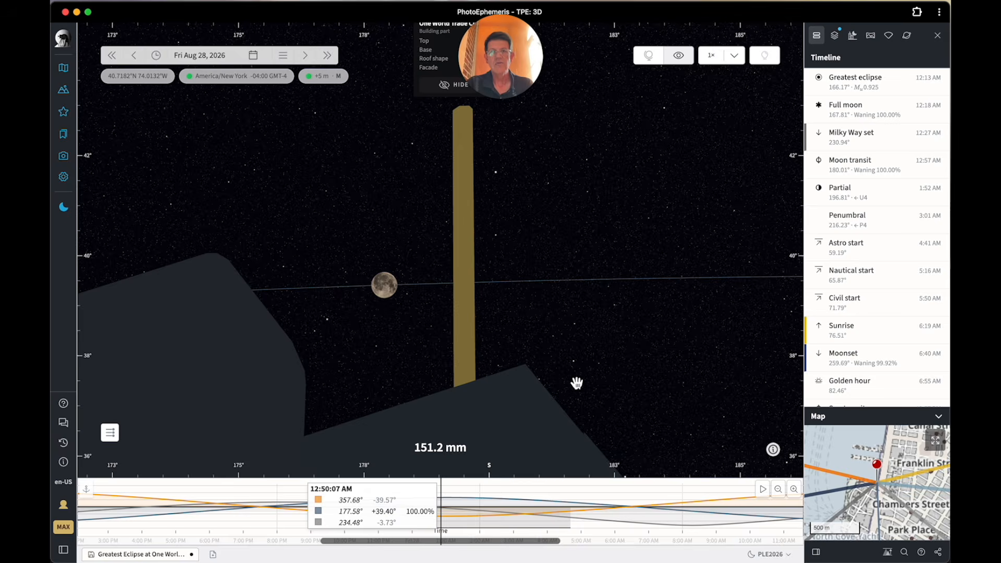
scroll(576, 384, "down", 6)
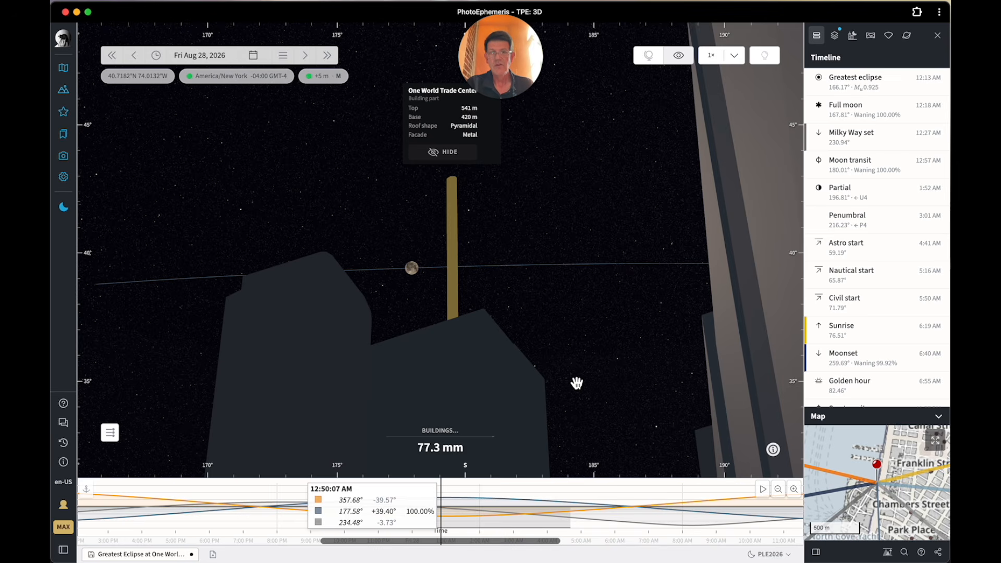
Step: Open the shot plan "Greatest Eclipse and Milky Way at Bear Lake" from the library's PLE2026 list with its saved view
key("l")
left_click(413, 266)
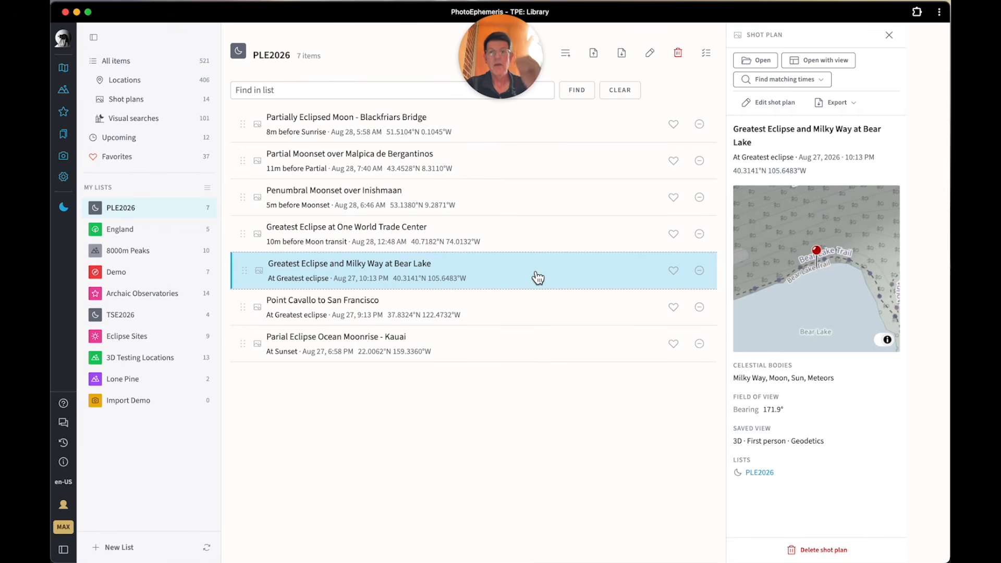
left_click(812, 61)
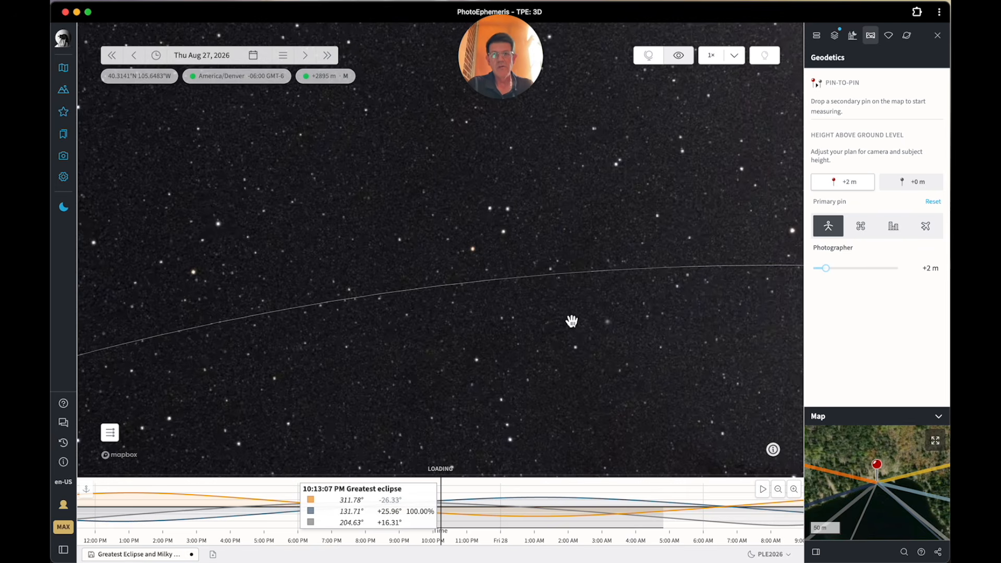
Step: Show the Bear Lake shooting position on the map and switch the map type to Outdoors
left_click(64, 68)
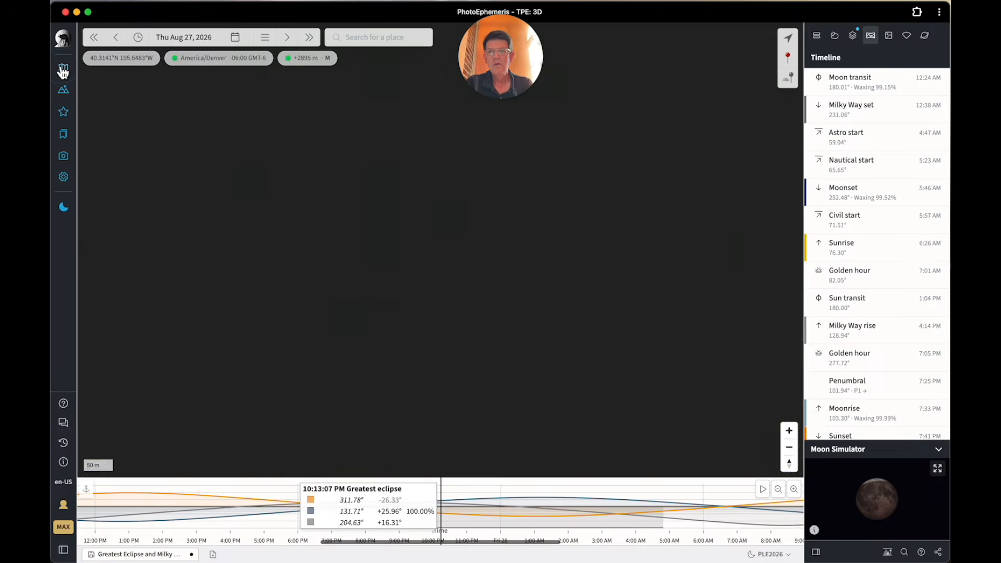
scroll(527, 248, "down", 5)
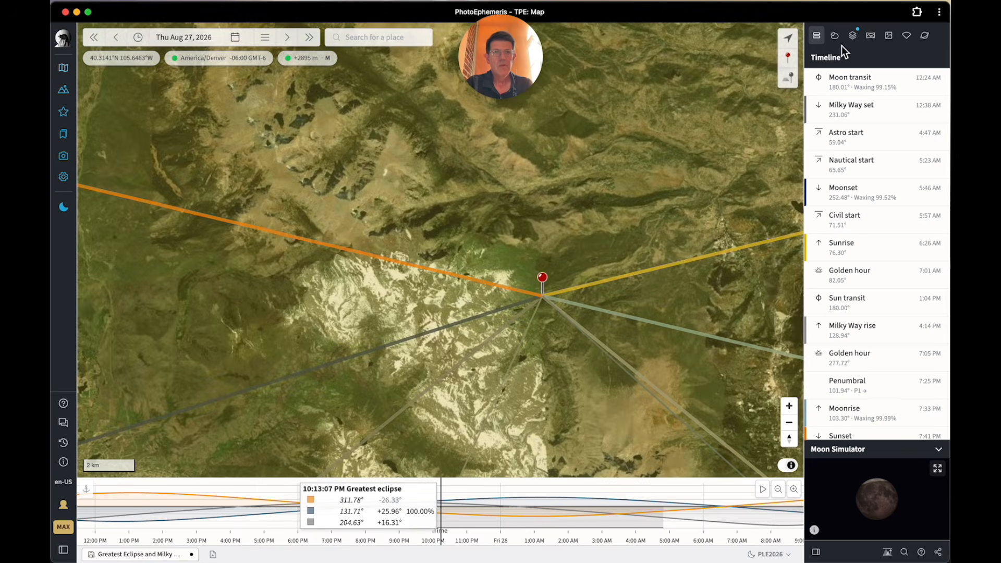
left_click(852, 35)
left_click(850, 306)
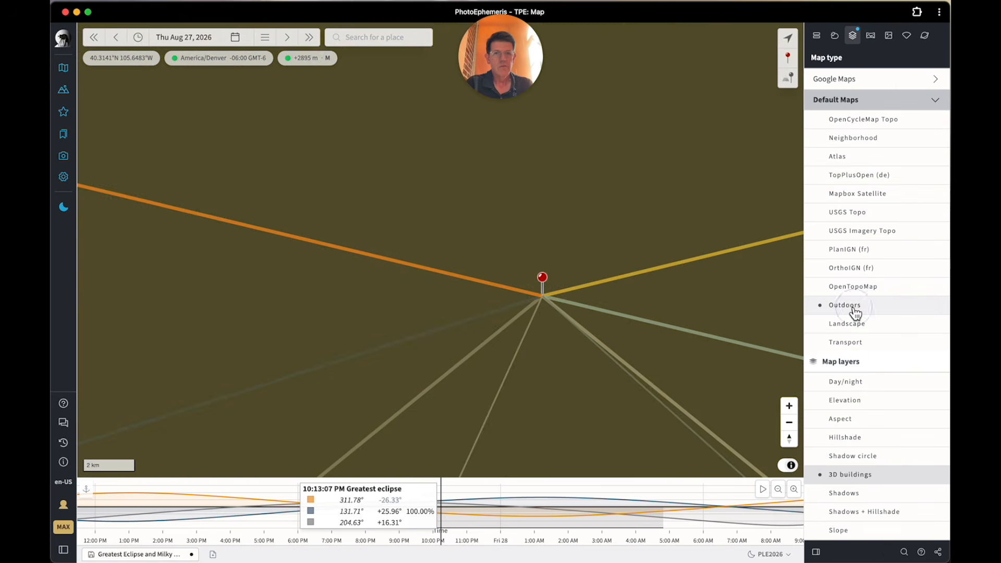
Step: Examine where Bear Lake lies in Colorado and which peaks and valleys fall along the direction lines
left_click_drag(702, 321, 552, 239)
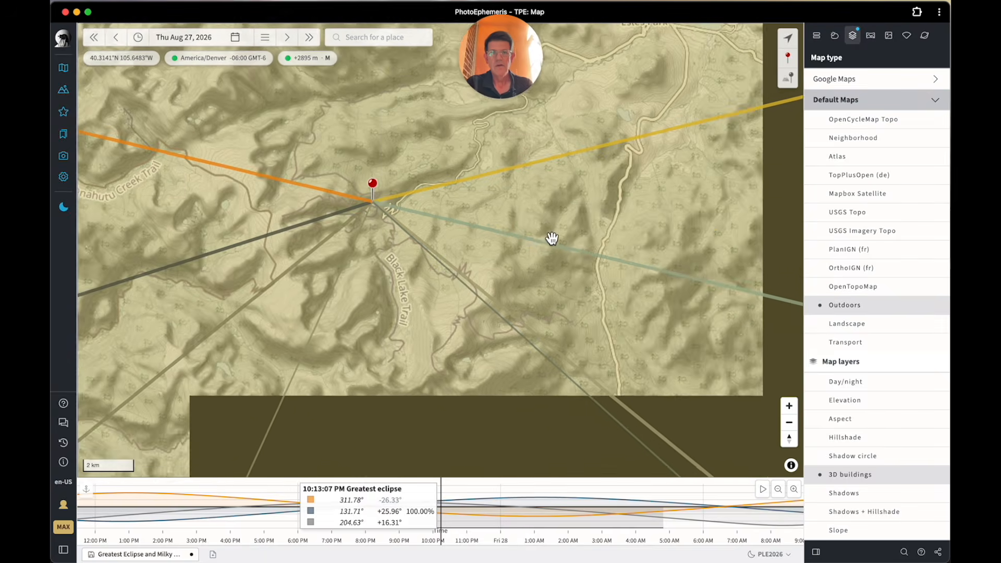
scroll(551, 240, "down", 4)
scroll(552, 239, "down", 2)
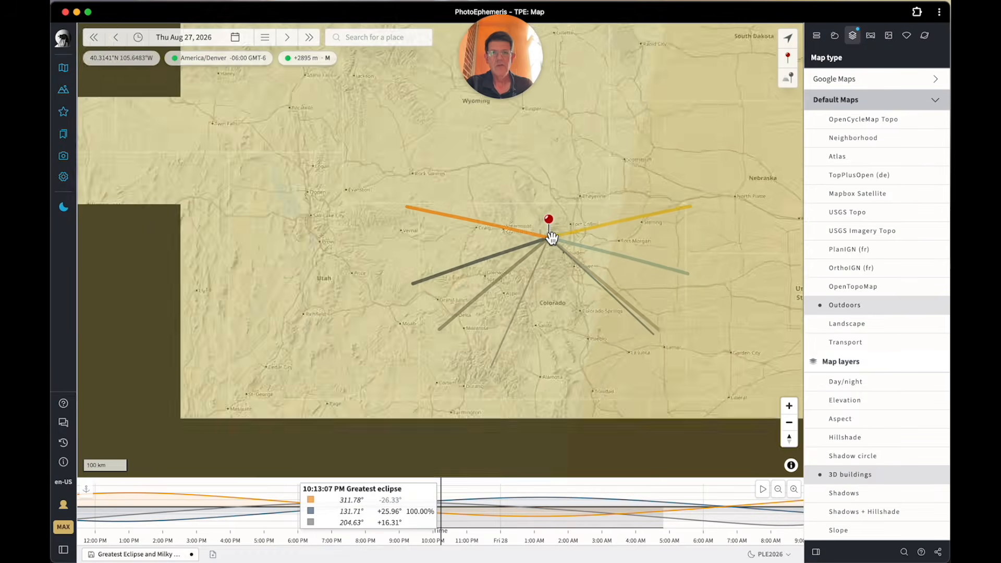
scroll(552, 240, "up", 7)
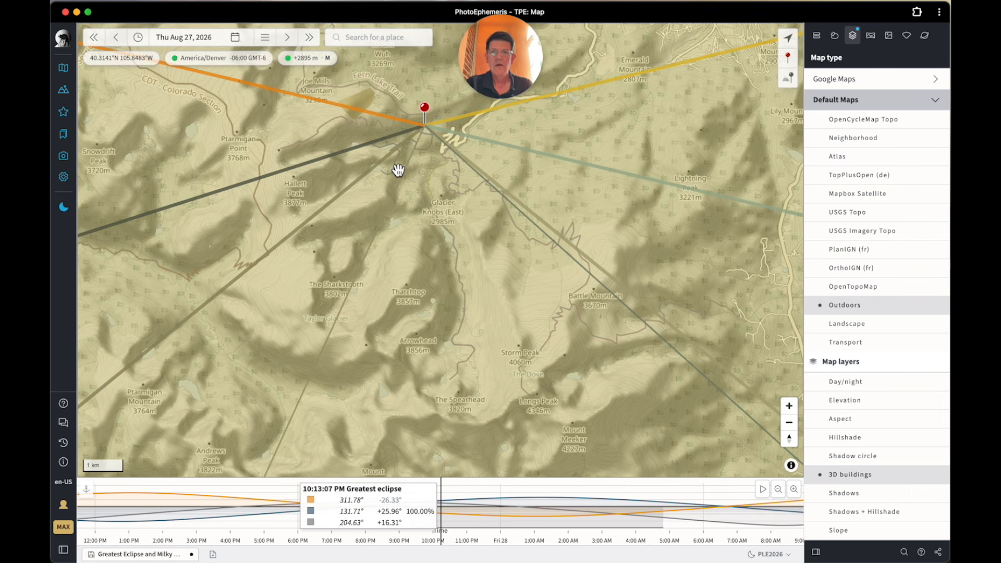
mouse_move(302, 400)
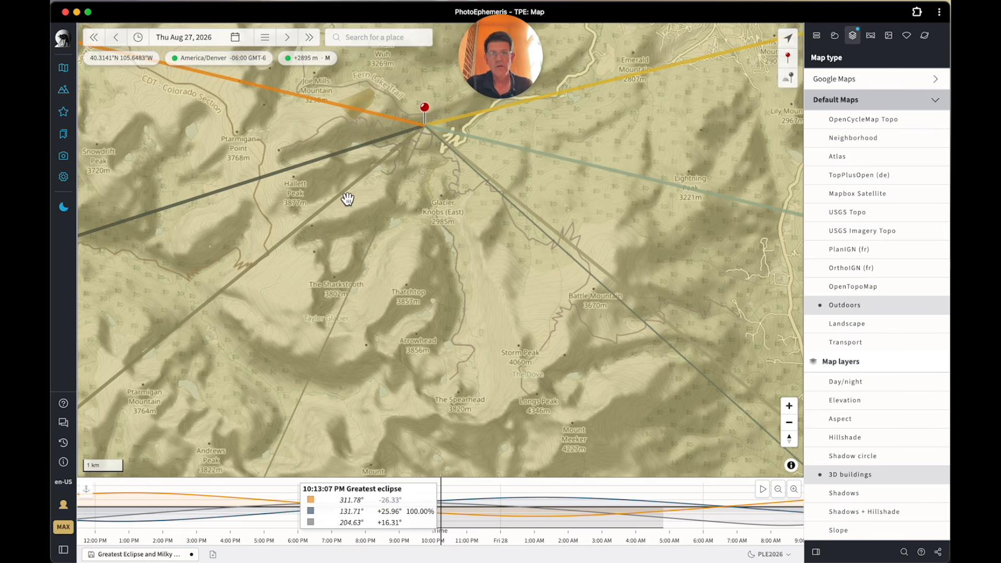
Step: Return to the 3D view and turn off the buildings in its settings
left_click(65, 91)
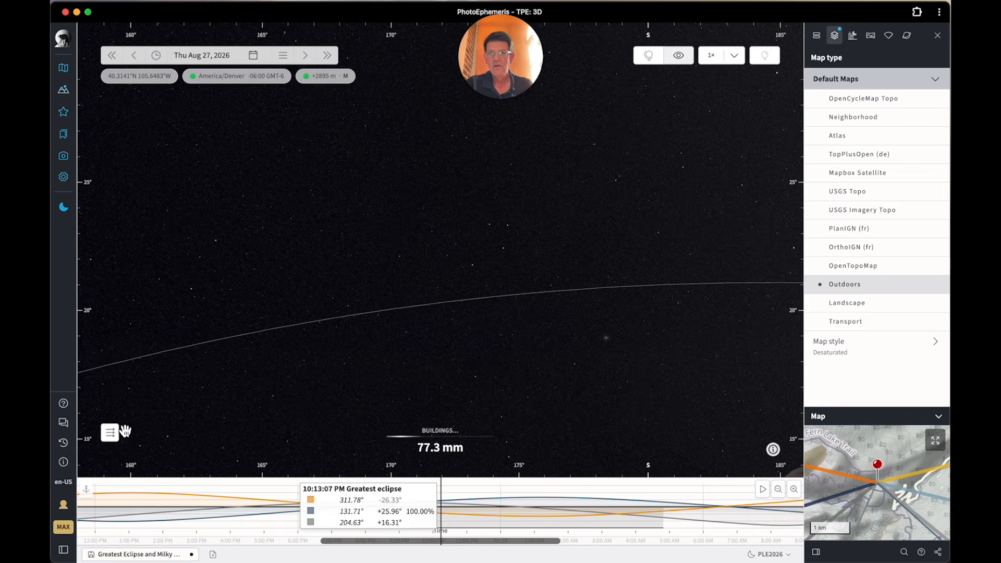
left_click(110, 432)
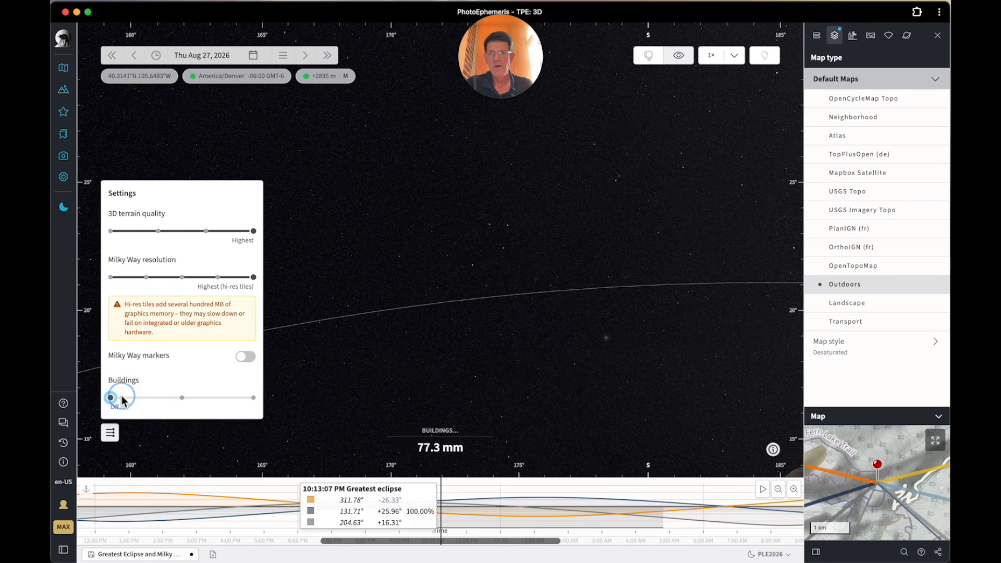
left_click(111, 432)
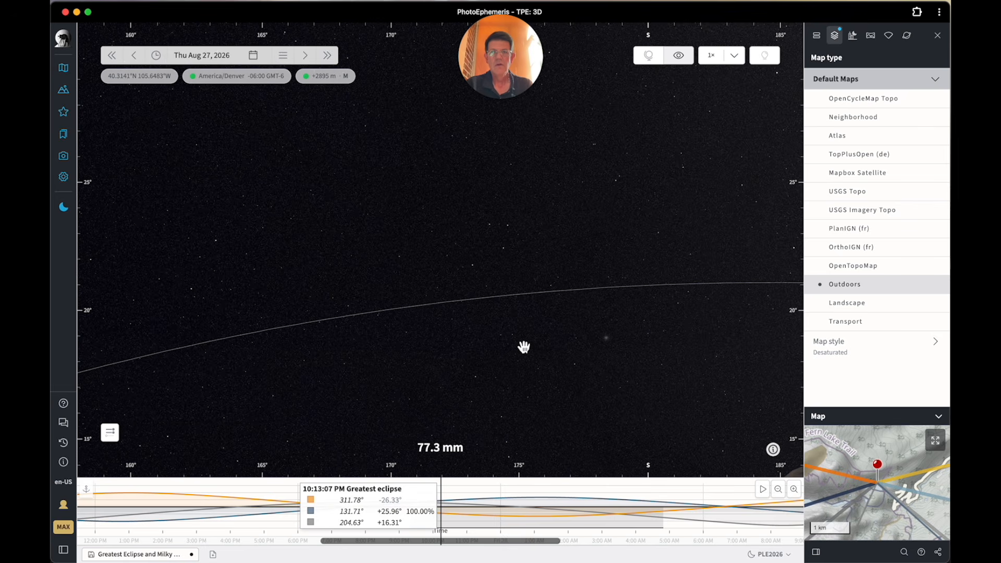
Step: Frame the Moon and Milky Way over the mountains at about 19 mm, and check the eclipsed Moon in the Moon Simulator
scroll(523, 346, "down", 10)
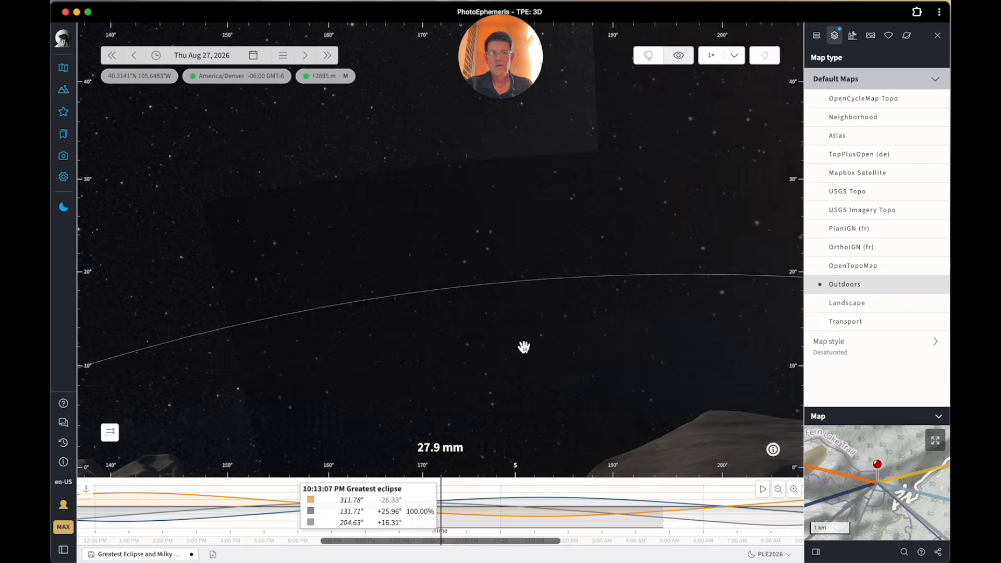
scroll(524, 347, "up", 5)
left_click_drag(553, 343, 509, 340)
scroll(509, 340, "down", 3)
scroll(509, 341, "down", 2)
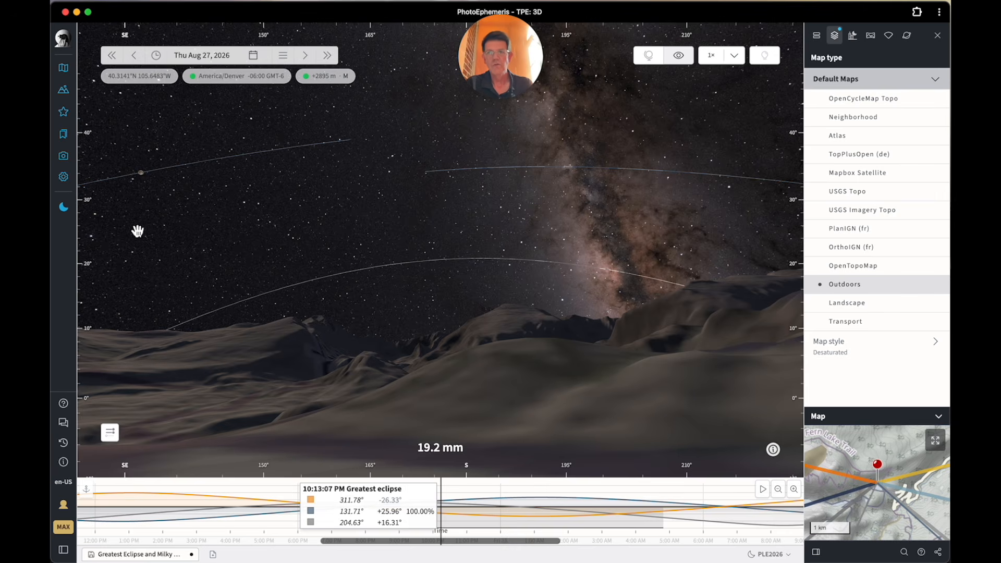
left_click(65, 211)
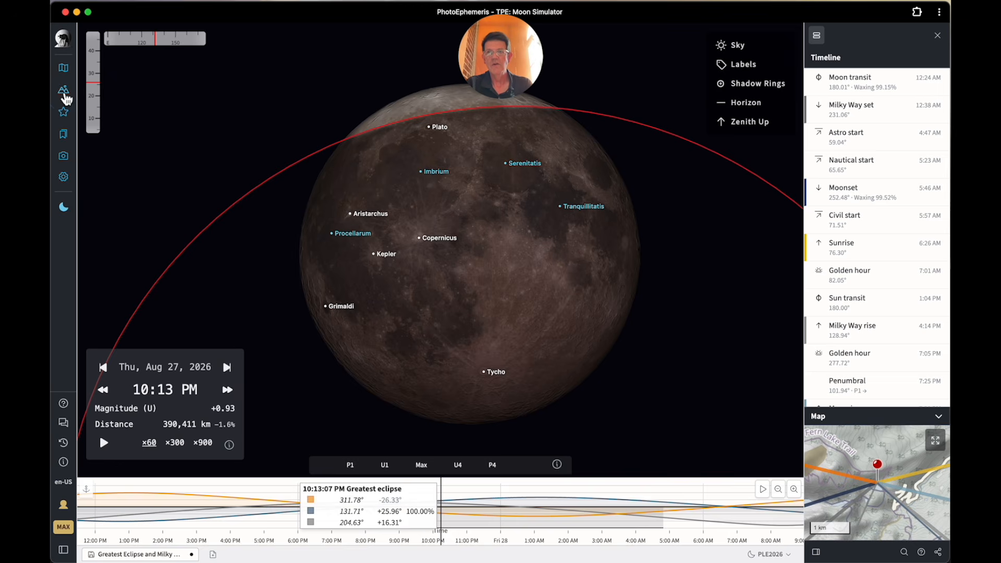
left_click(64, 93)
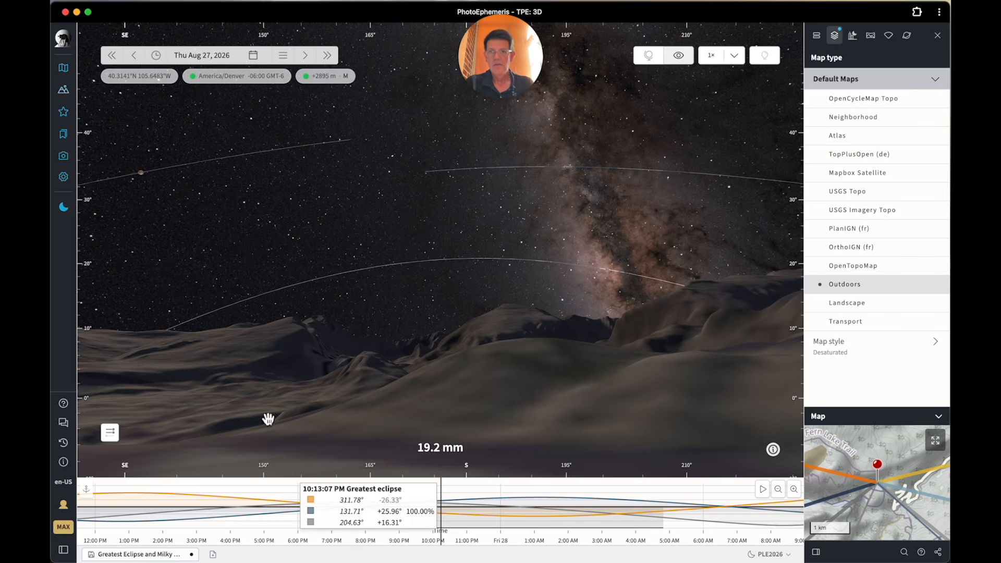
Step: Open the shot plan "Point Cavallo to San Francisco" from the library's PLE2026 list with its saved view
left_click(192, 553)
left_click(465, 306)
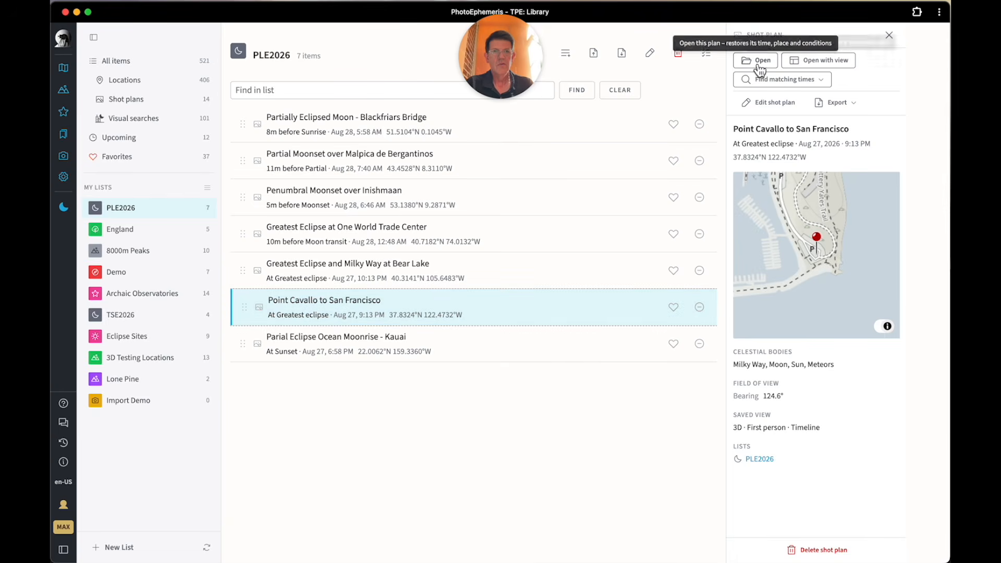
left_click(808, 60)
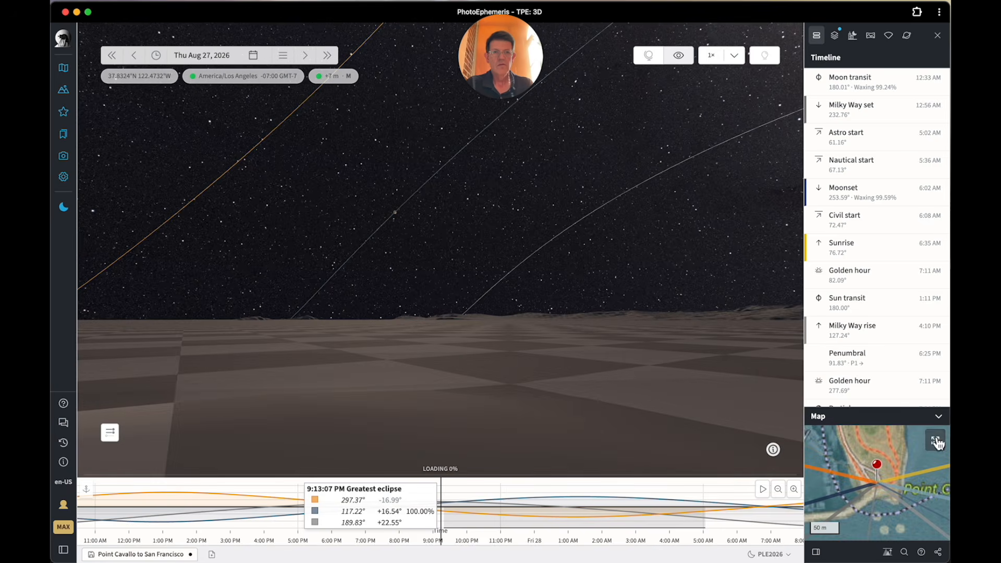
Step: Examine on the full map where the direction lines from Point Cavallo run across the bay towards San Francisco
left_click(937, 444)
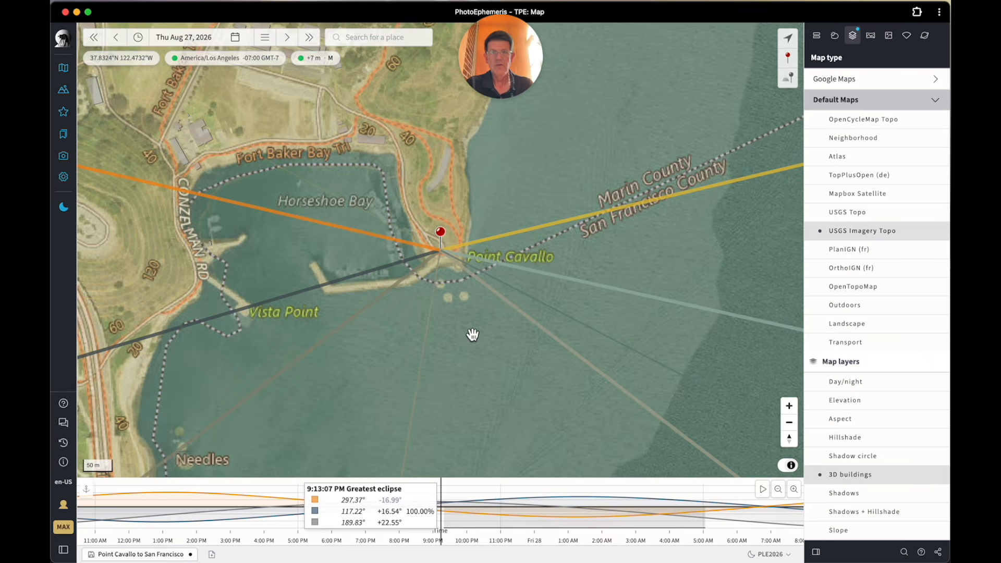
scroll(472, 335, "down", 2)
left_click_drag(495, 362, 421, 268)
scroll(440, 319, "down", 2)
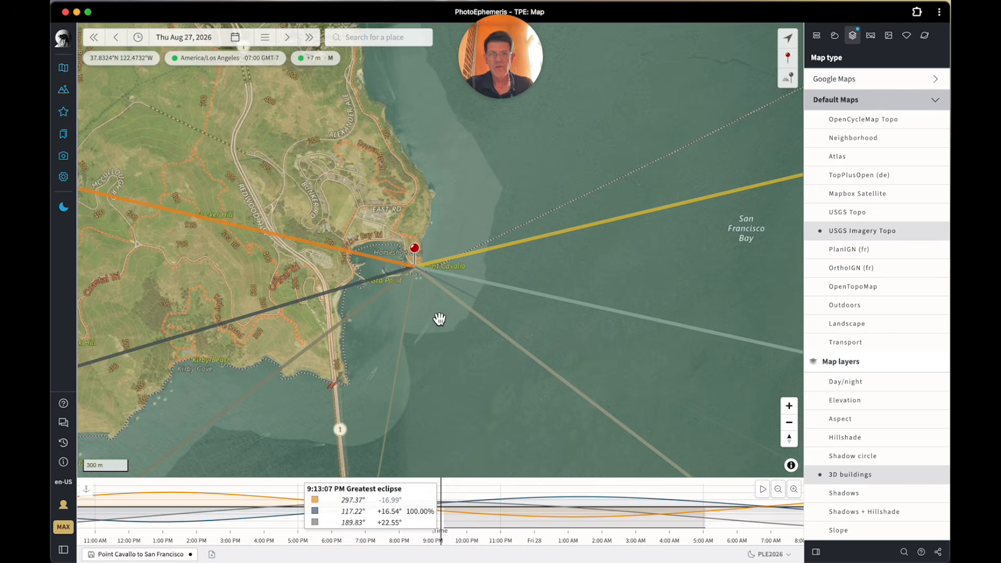
left_click_drag(481, 339, 385, 262)
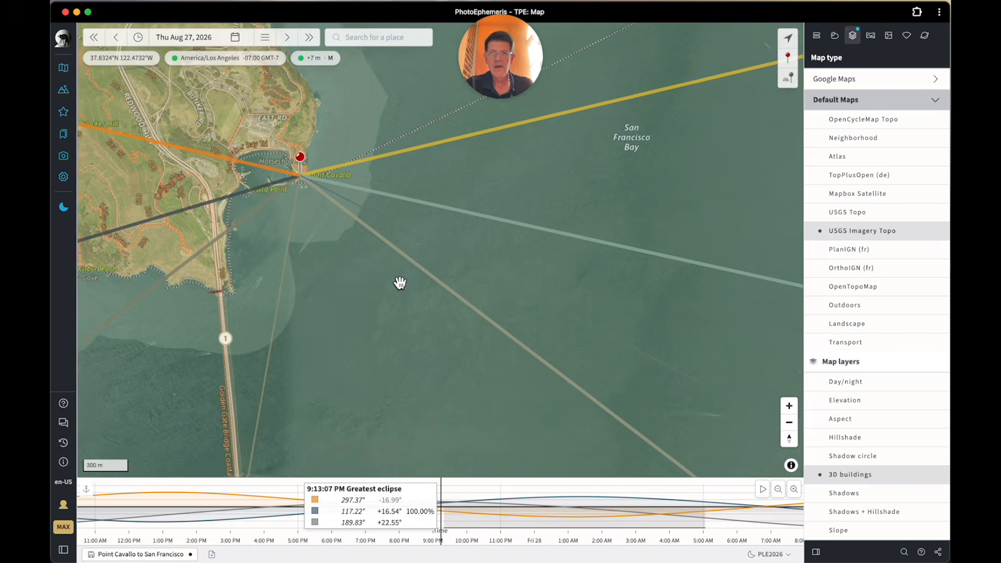
scroll(406, 304, "down", 2)
scroll(406, 304, "down", 1)
left_click_drag(459, 347, 390, 287)
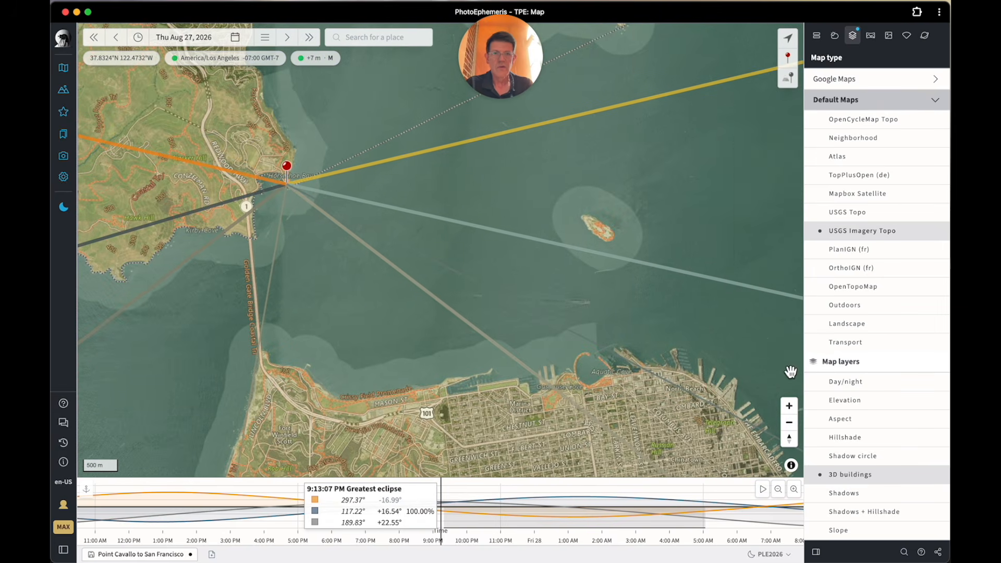
Step: Try the Desaturated map style, and settle on Grayscale for the USGS Imagery Topo map
scroll(868, 486, "down", 2)
left_click(826, 529)
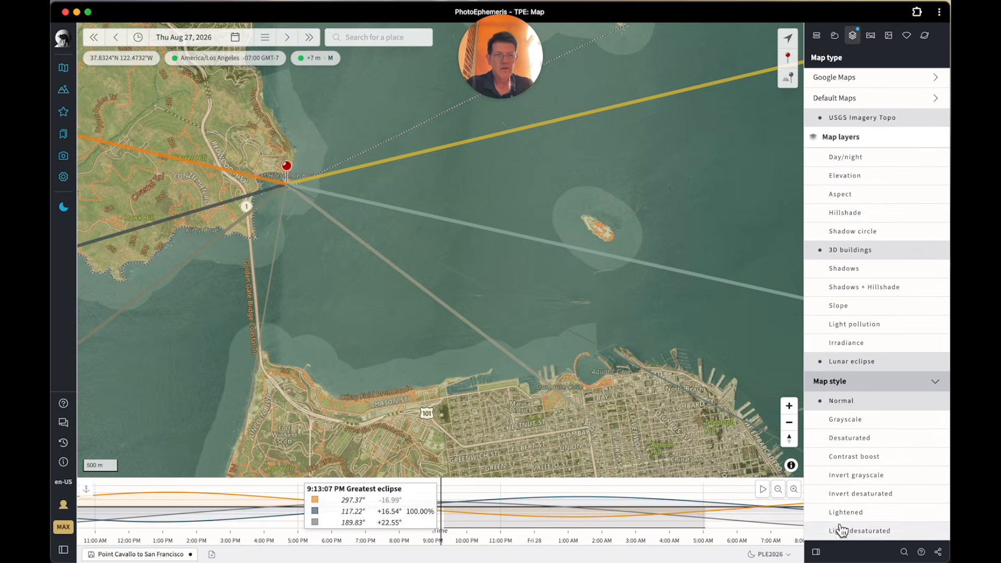
left_click(860, 442)
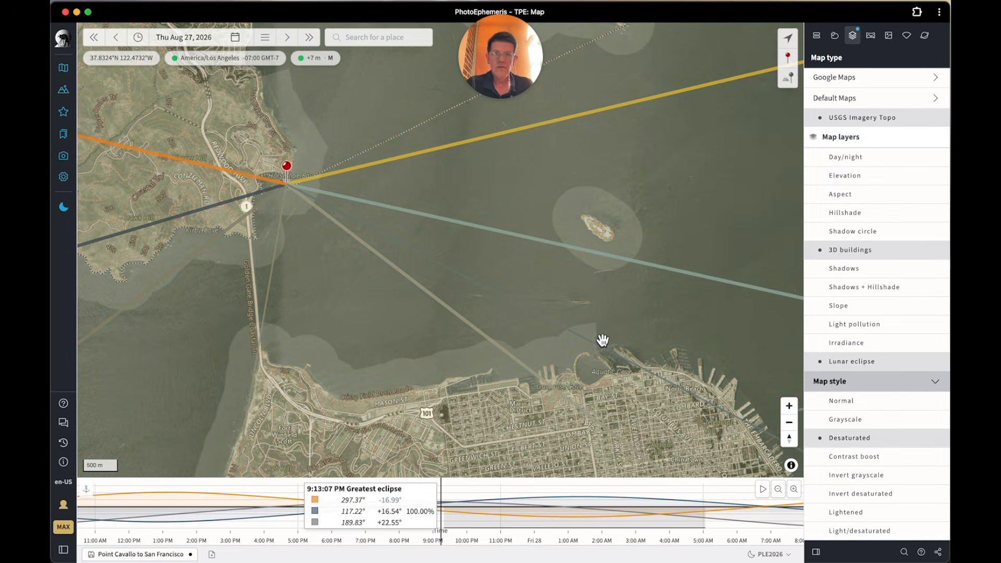
left_click(871, 420)
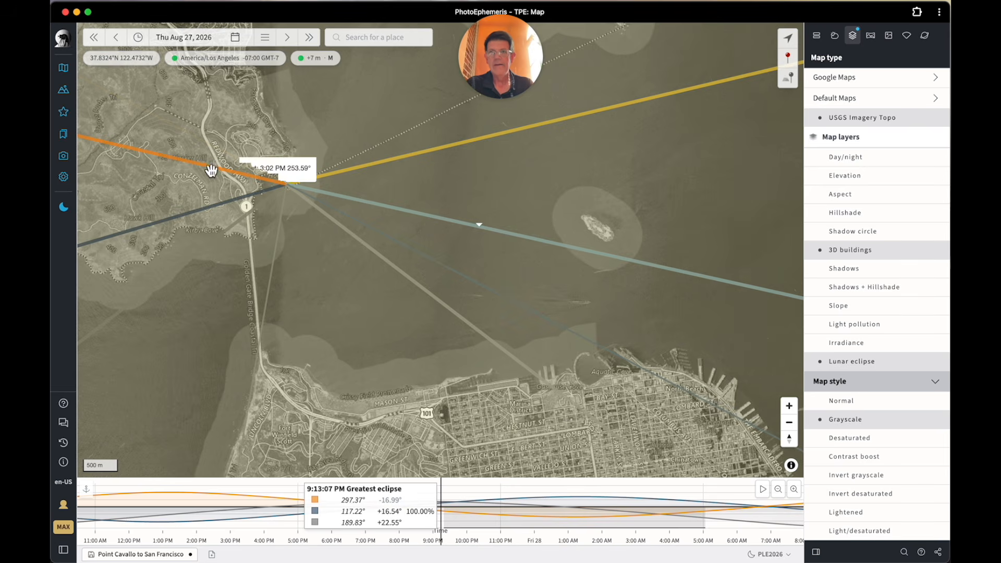
Step: Return to the 3D view and set the buildings to Enhanced in its settings
left_click(64, 94)
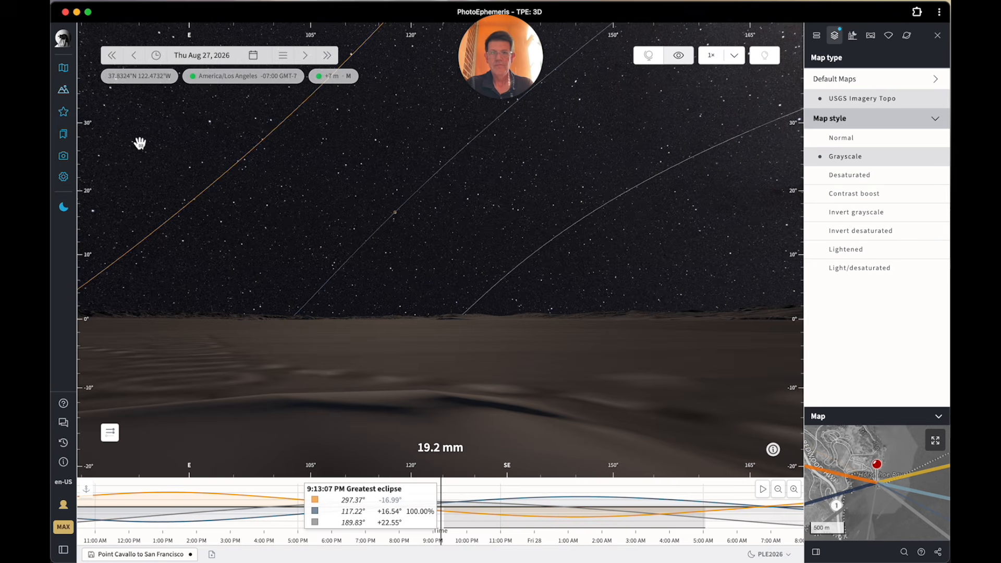
scroll(448, 324, "up", 10)
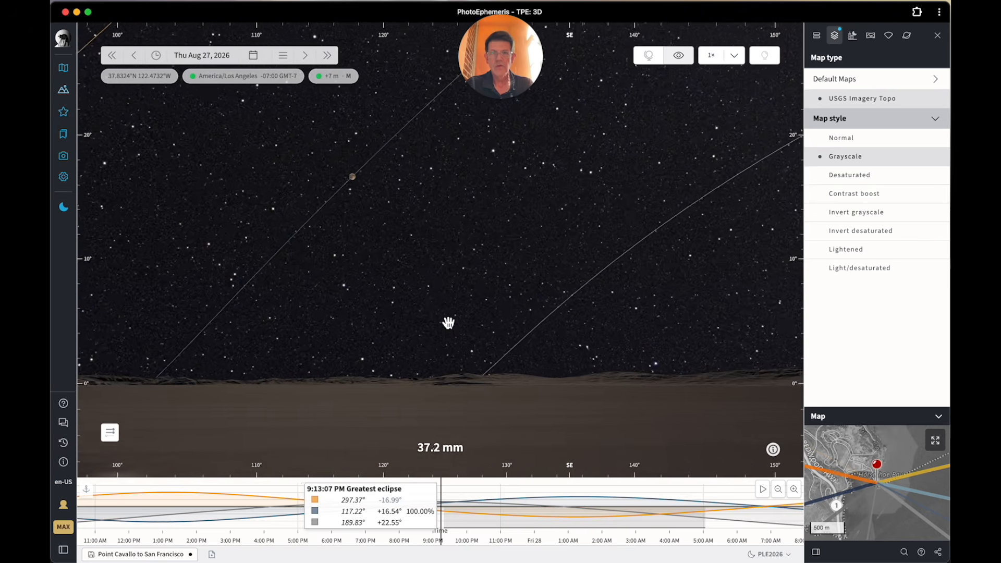
left_click(109, 432)
left_click(253, 397)
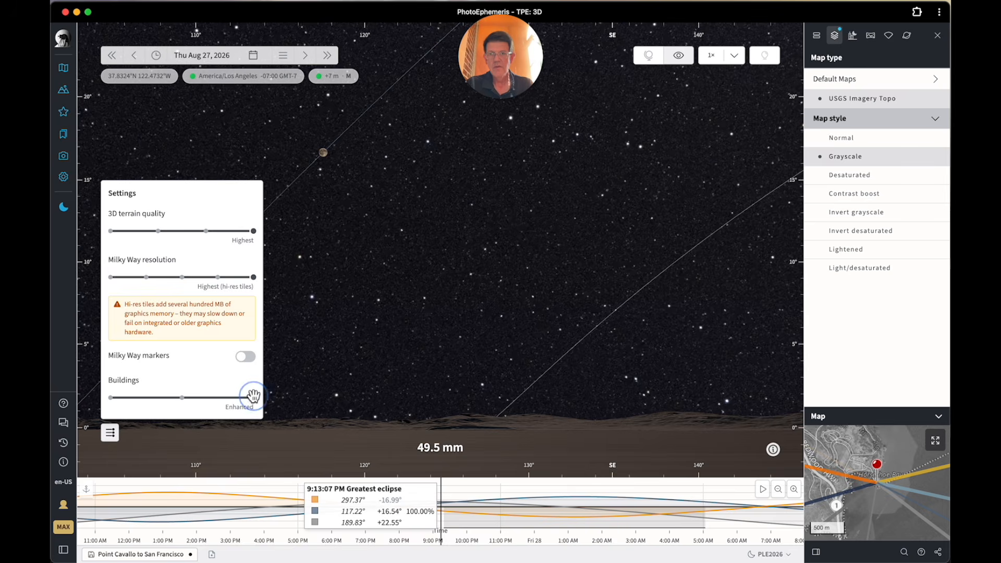
left_click(139, 446)
Step: Frame the eclipsed Moon above the San Francisco skyline at about 35 mm
left_click_drag(454, 374, 518, 354)
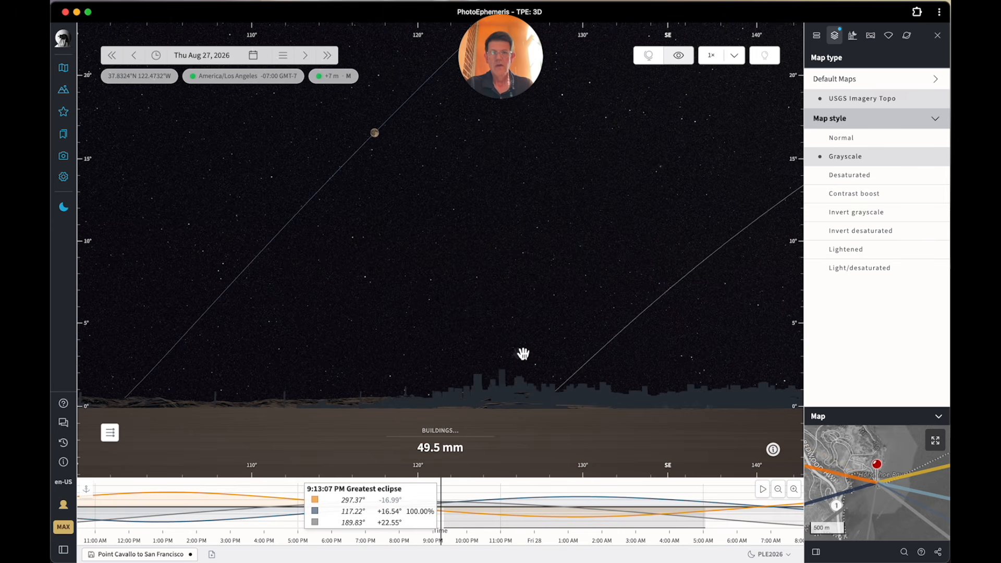
scroll(539, 392, "up", 3)
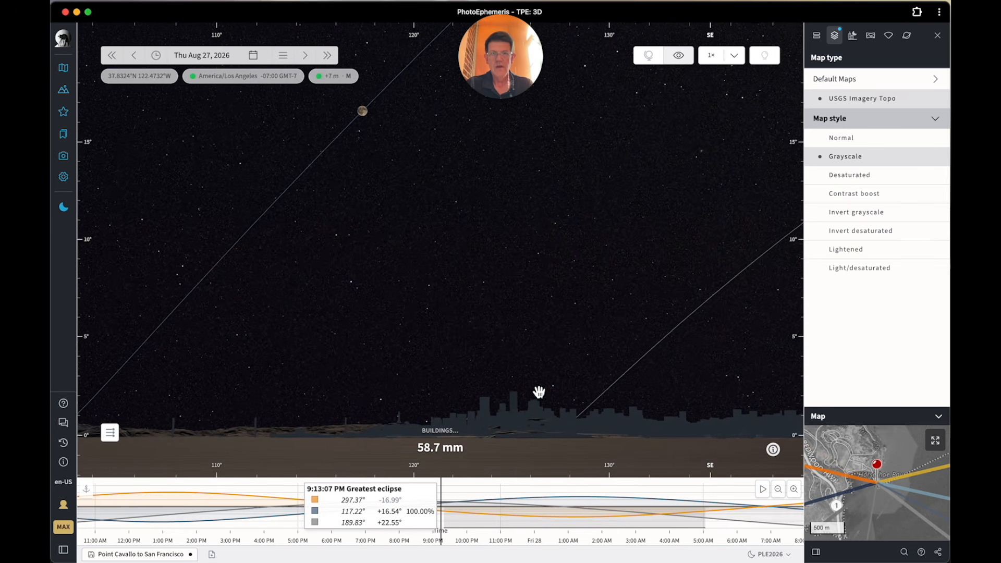
left_click_drag(551, 386, 554, 356)
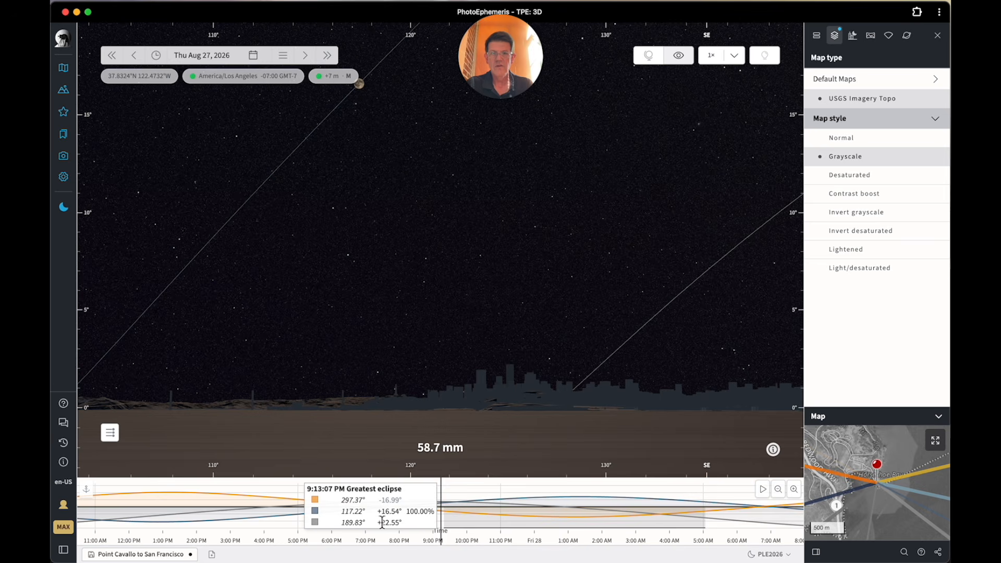
scroll(468, 394, "down", 2)
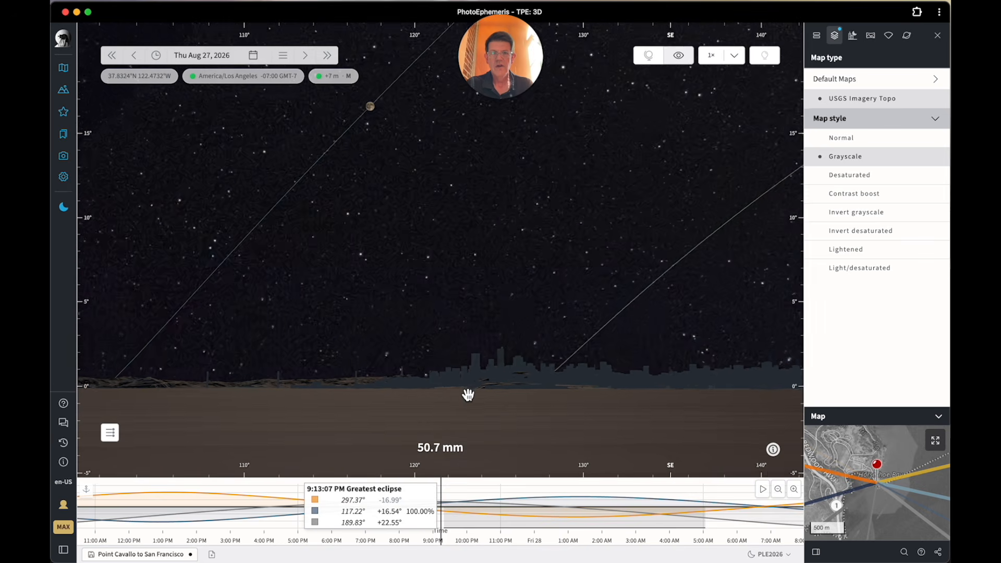
scroll(468, 395, "down", 4)
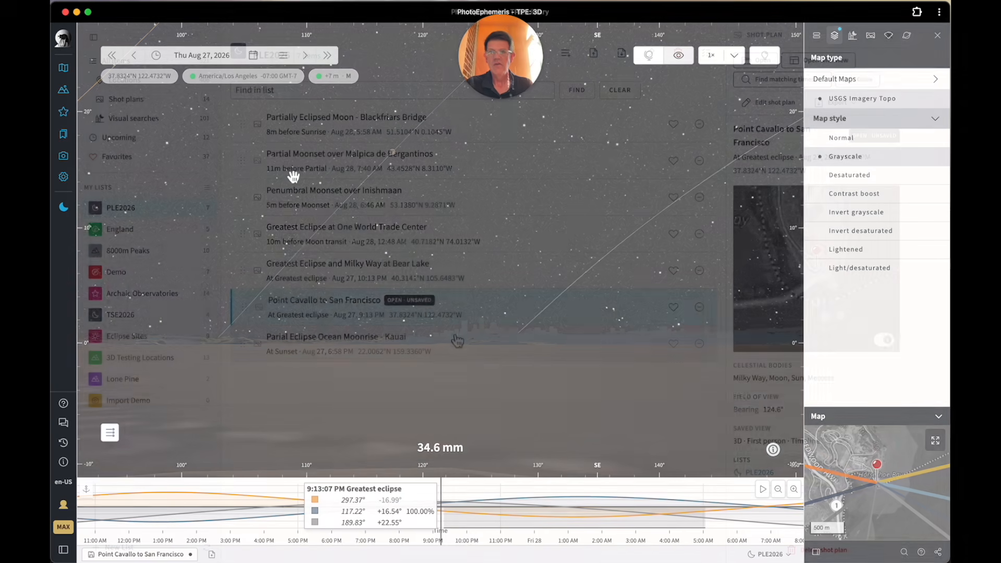
Step: Open the PLE2026 shot plan "Partial Eclipse Ocean Moonrise - Kauai" in the Moon Simulator, discarding the unsaved changes to the Point Cavallo plan
left_click(457, 340)
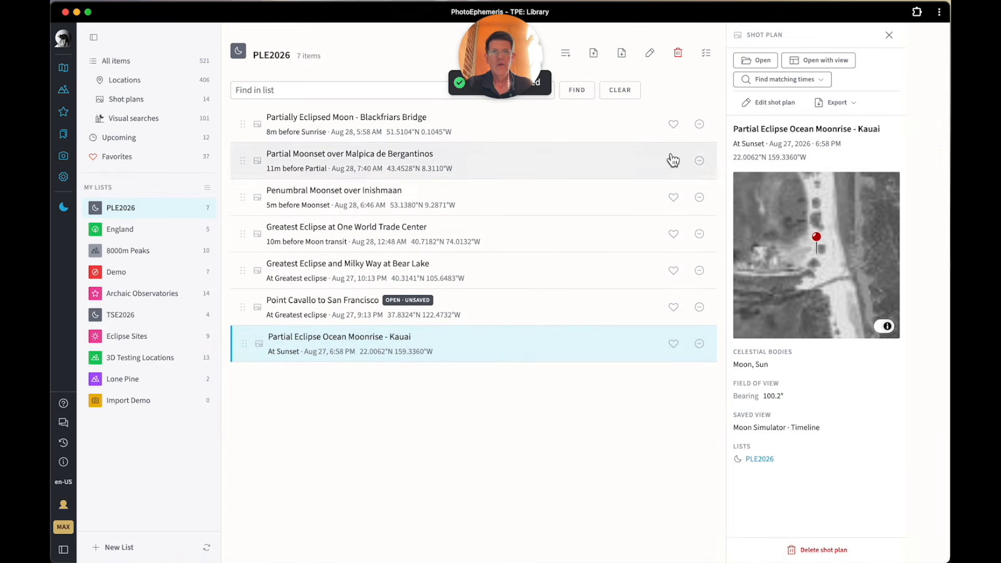
left_click(756, 61)
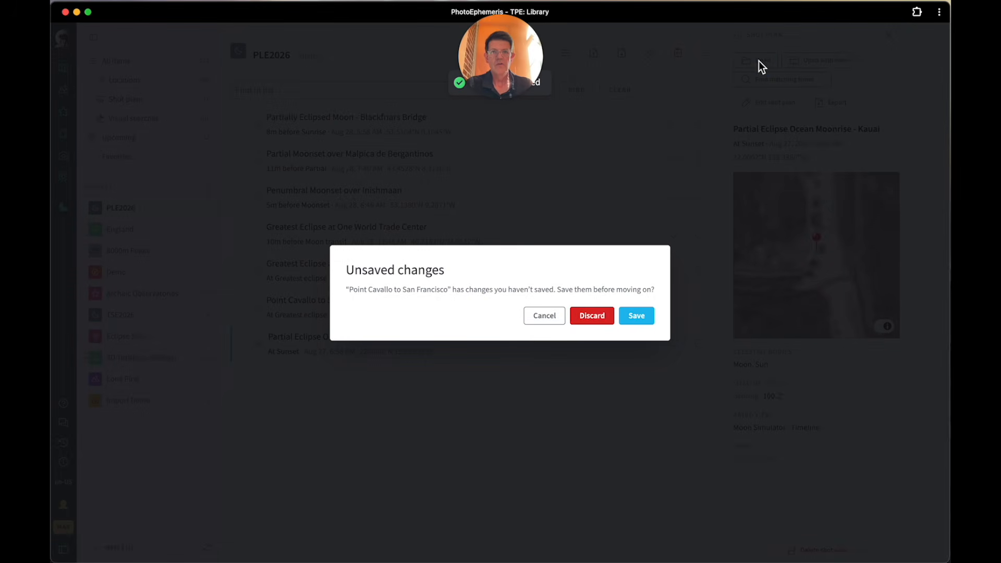
left_click(588, 317)
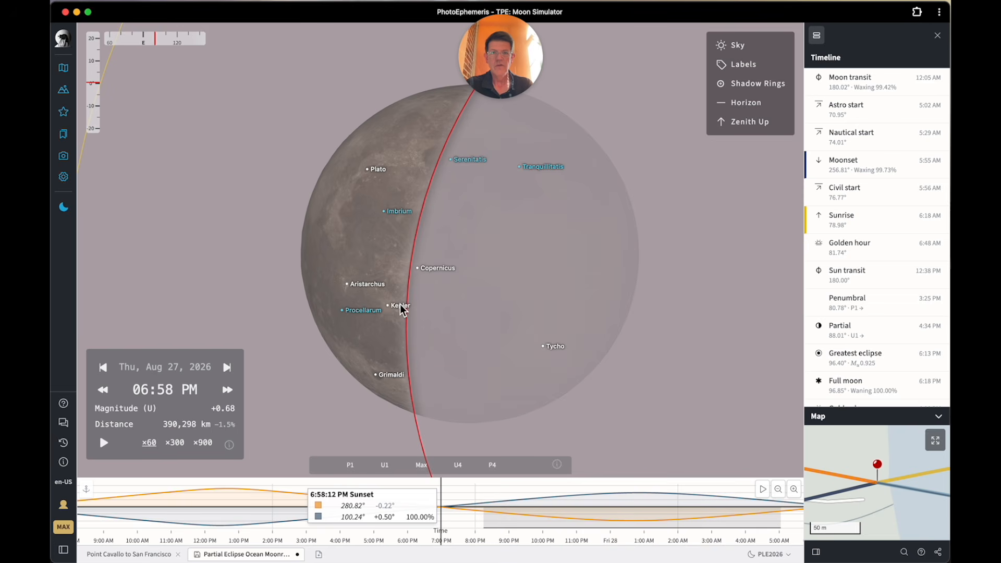
scroll(457, 324, "down", 5)
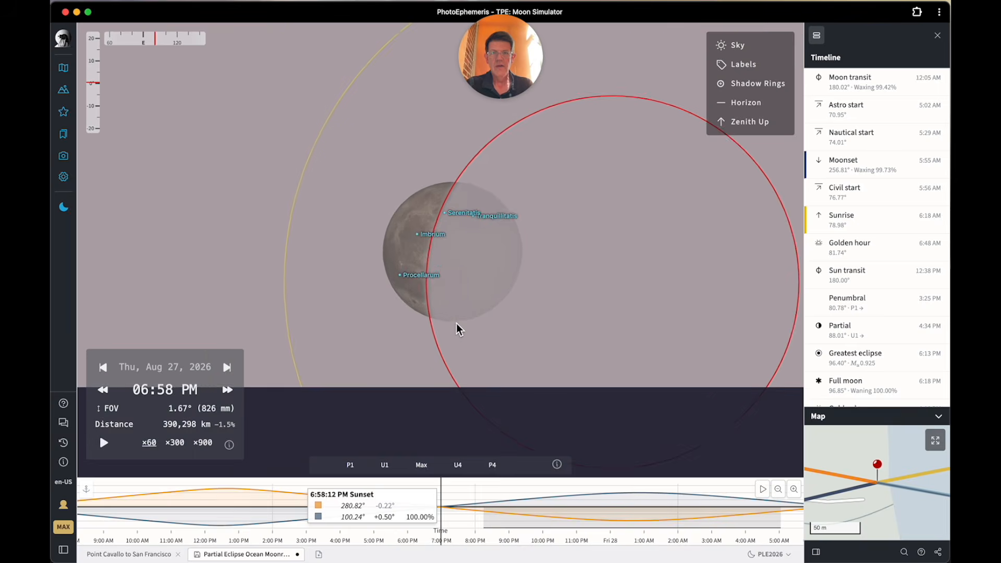